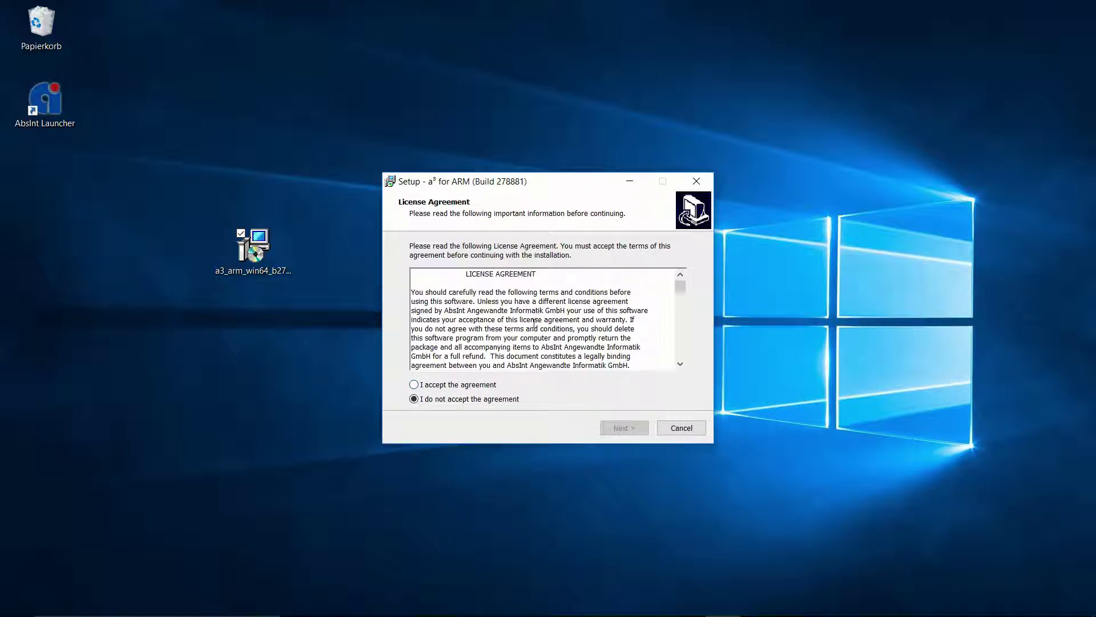
# - Accept the license agreement in the a³ for ARM setup and continue past the information page
pyautogui.click(468, 385)
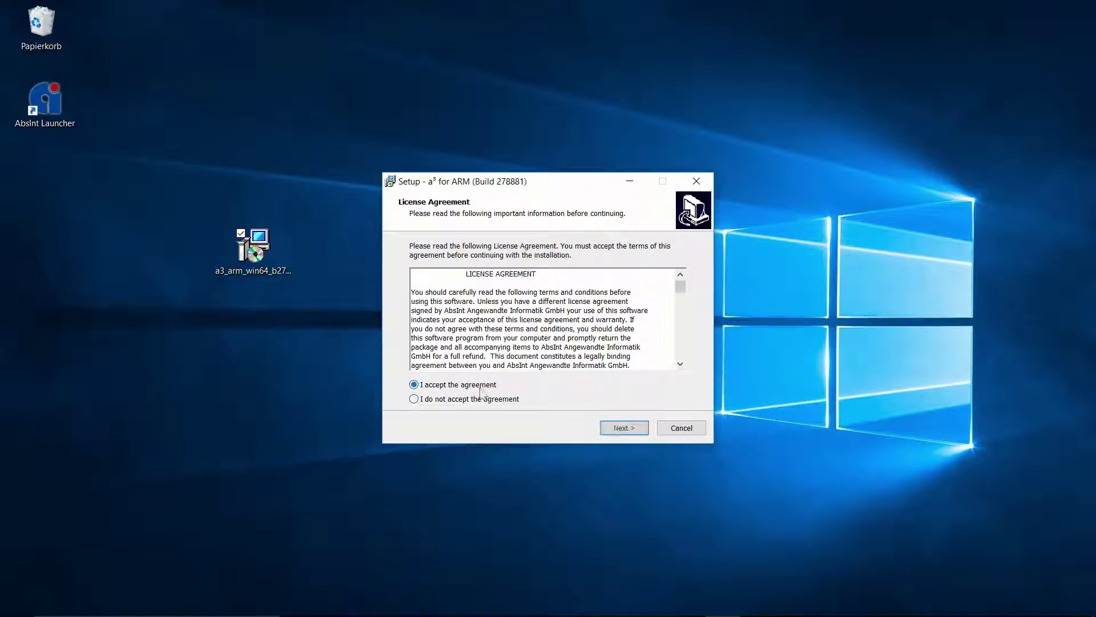
pyautogui.click(628, 429)
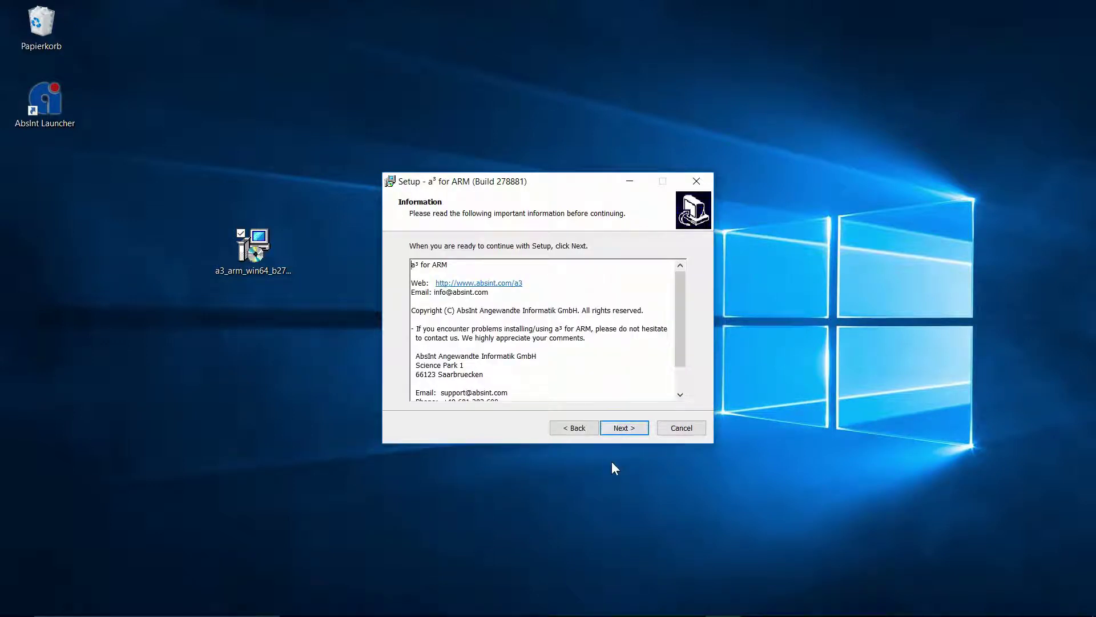
pyautogui.click(631, 428)
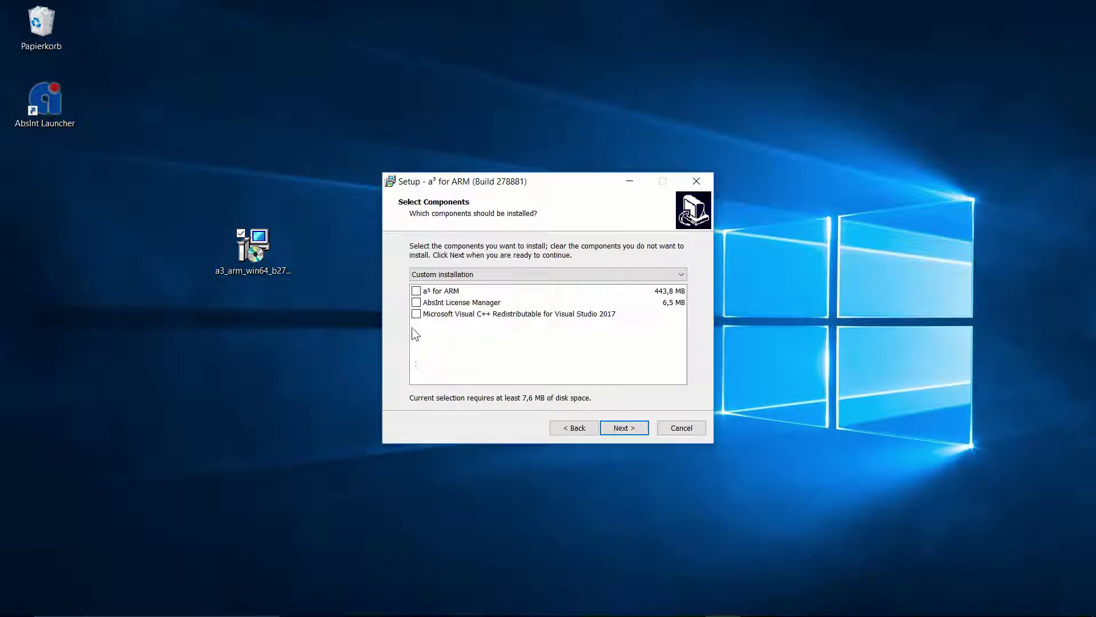
# - Install only the AbsInt License Manager component, letting setup automatically close the applications in use, and finish the wizard
pyautogui.click(417, 304)
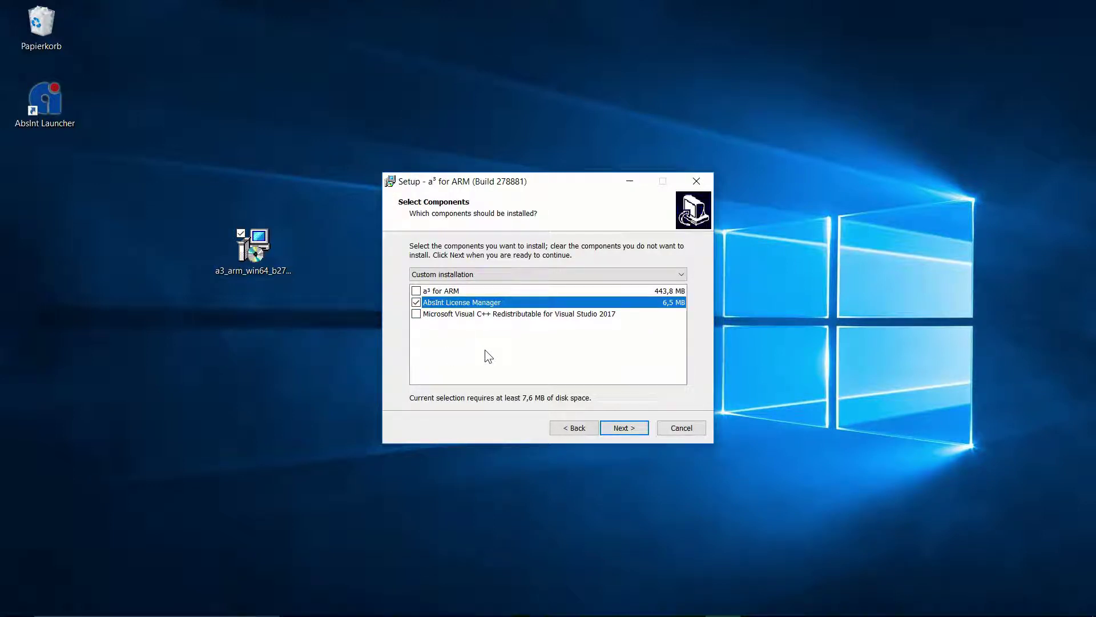
pyautogui.click(628, 429)
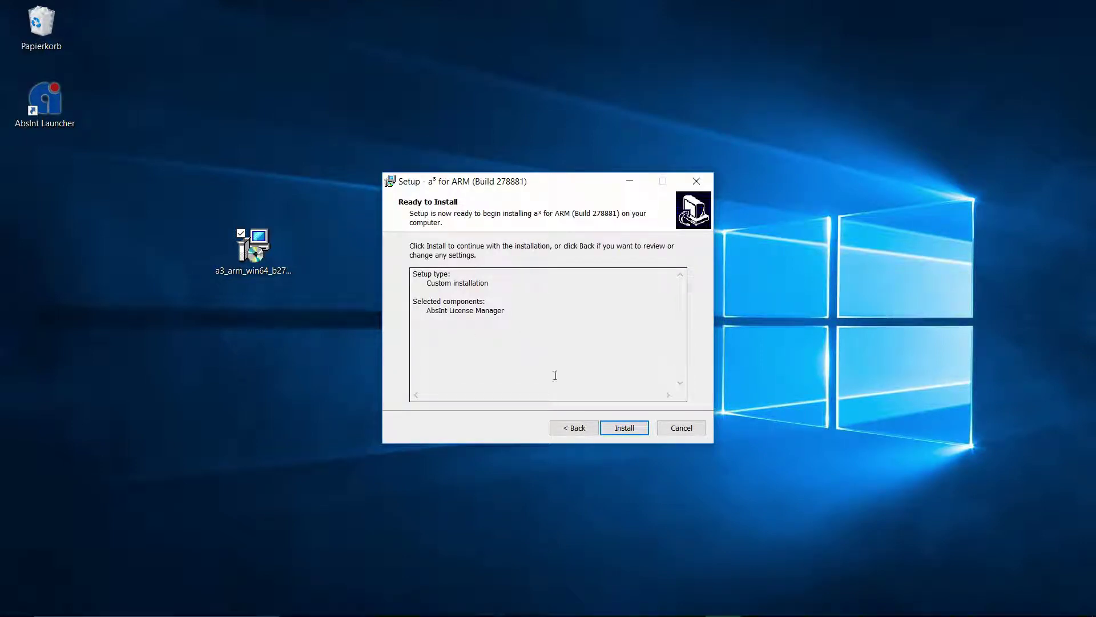
pyautogui.click(632, 432)
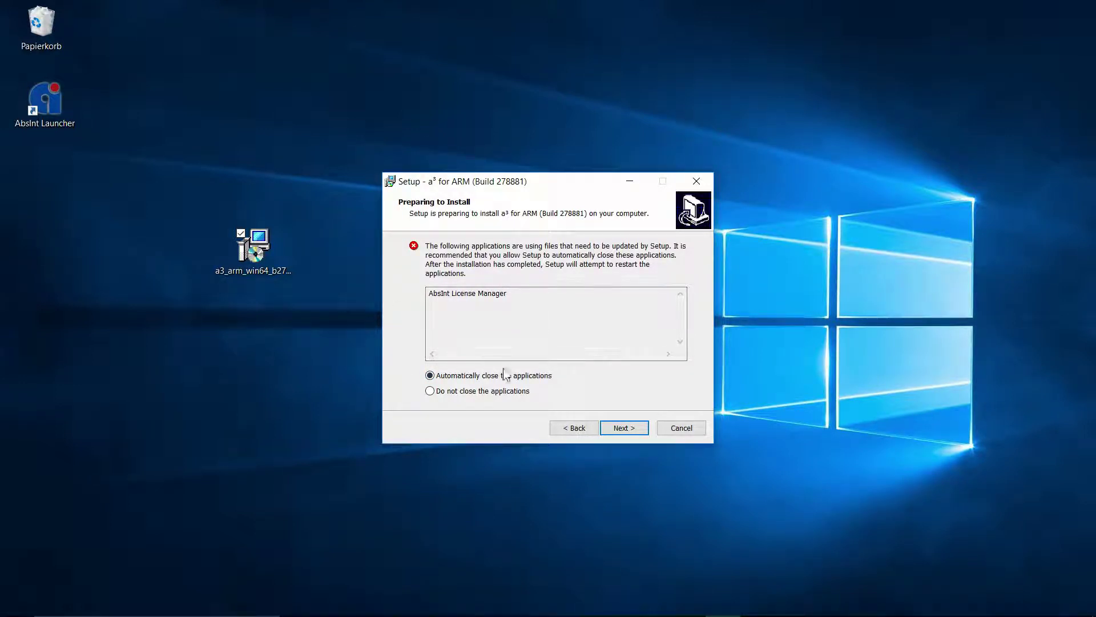
pyautogui.click(635, 433)
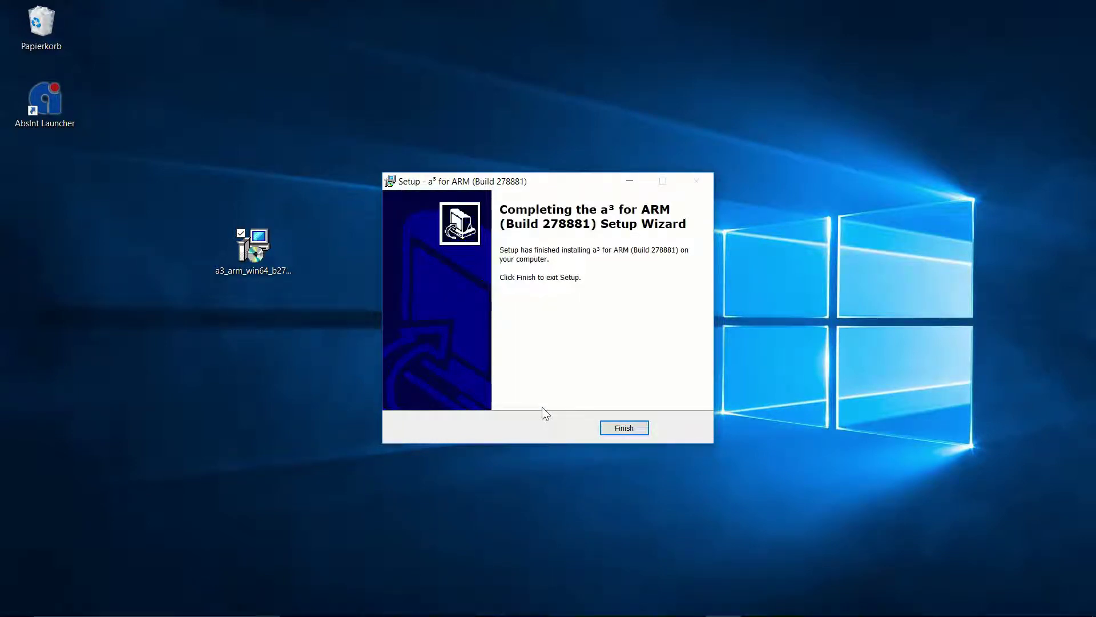
pyautogui.click(637, 430)
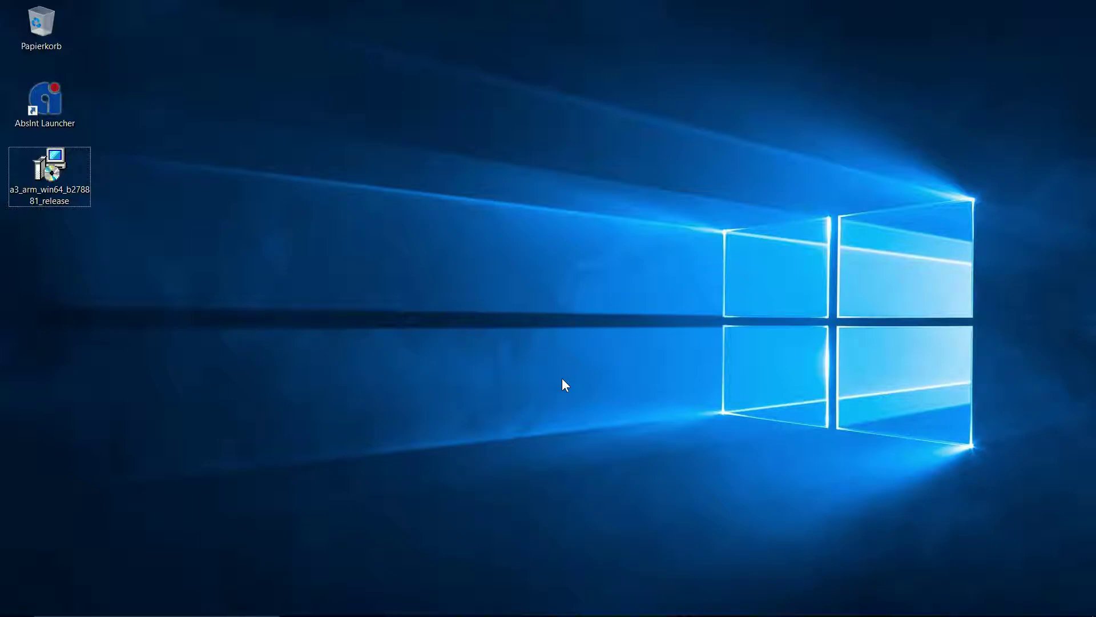
# - Check the status of the AbsInt License Manager service in Task Manager, leaving it minimized
pyautogui.hotkey('ctrl', 'shift', 'Escape')
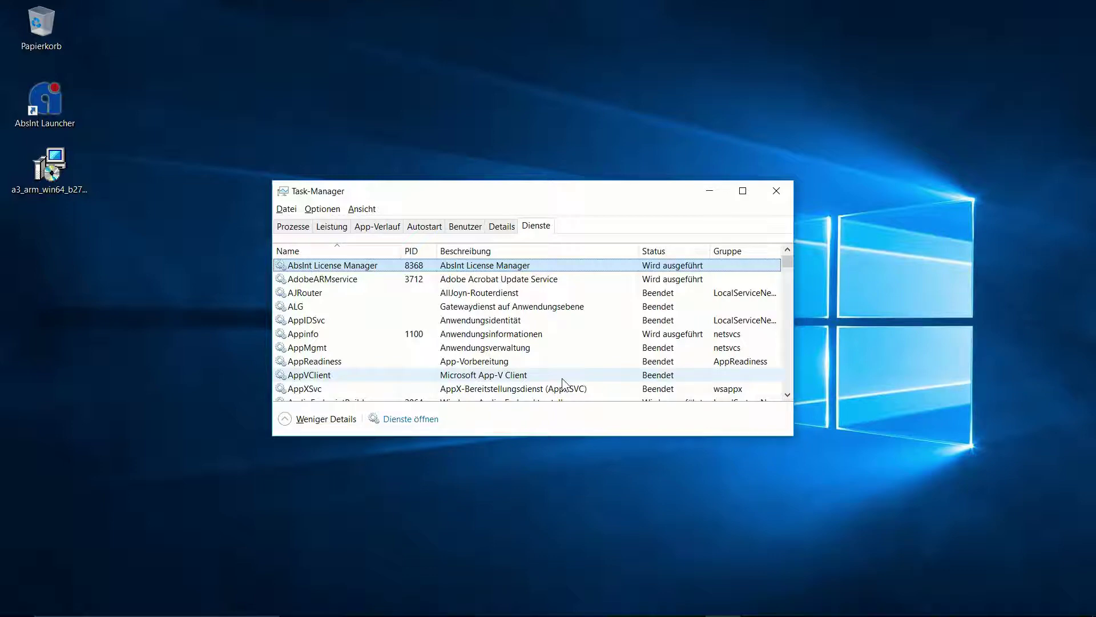
pyautogui.click(710, 191)
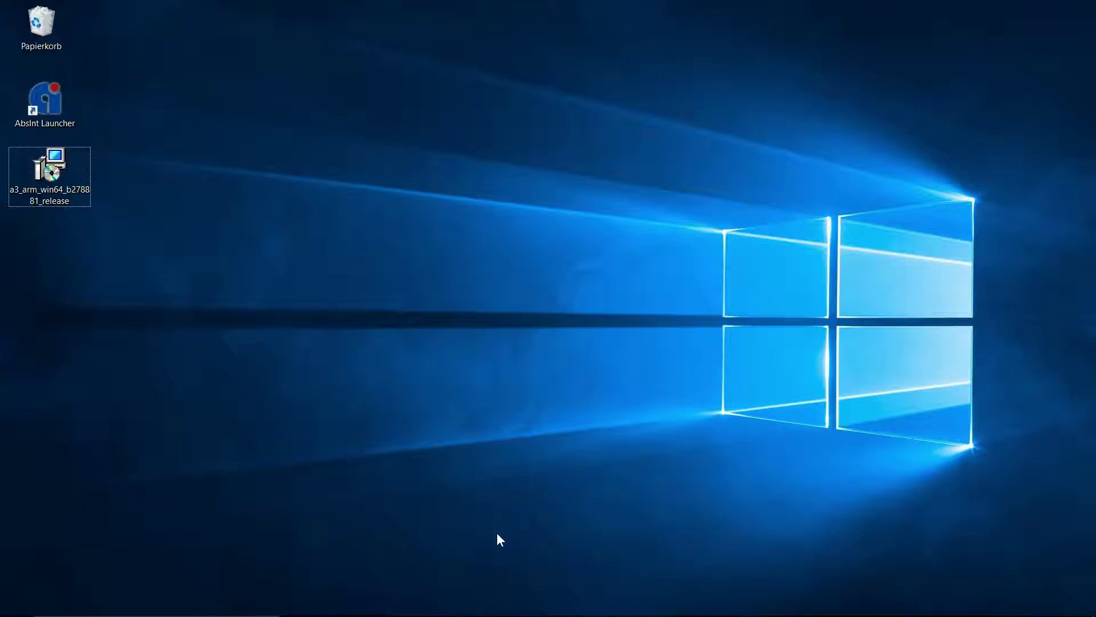
# - Switch to Firefox and open the license manager's web interface at localhost:42425
pyautogui.click(470, 606)
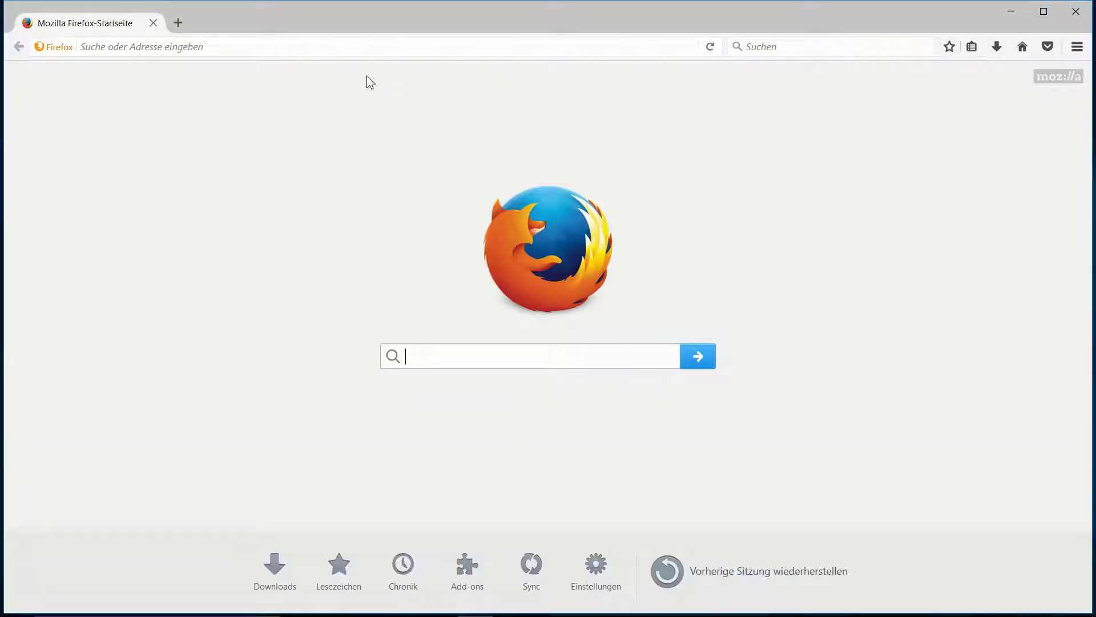
pyautogui.click(392, 47)
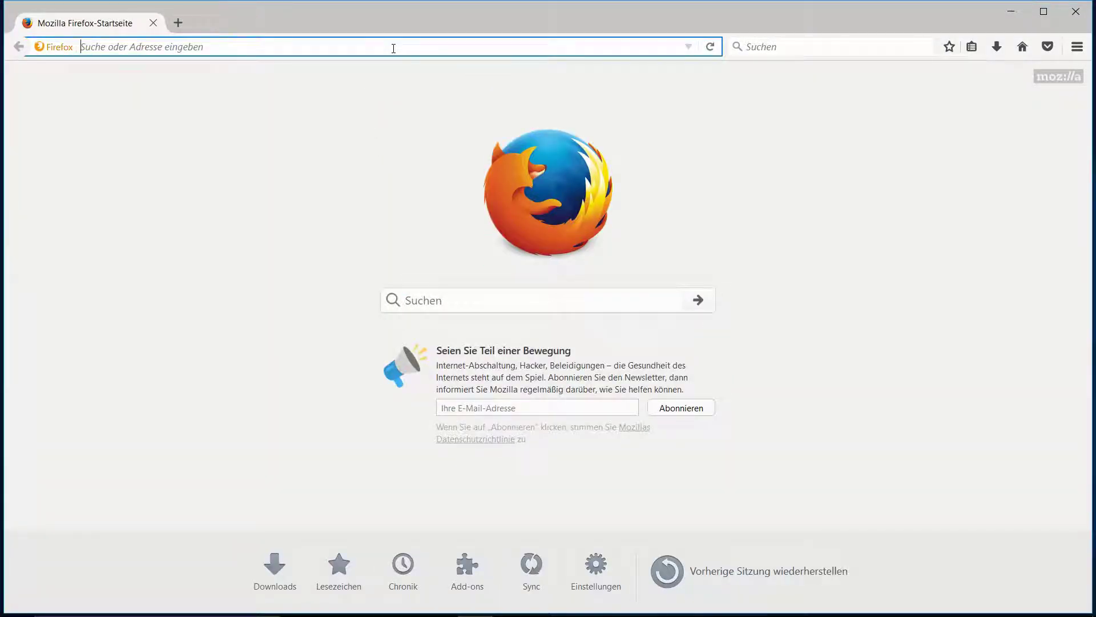
pyautogui.write('localhost:')
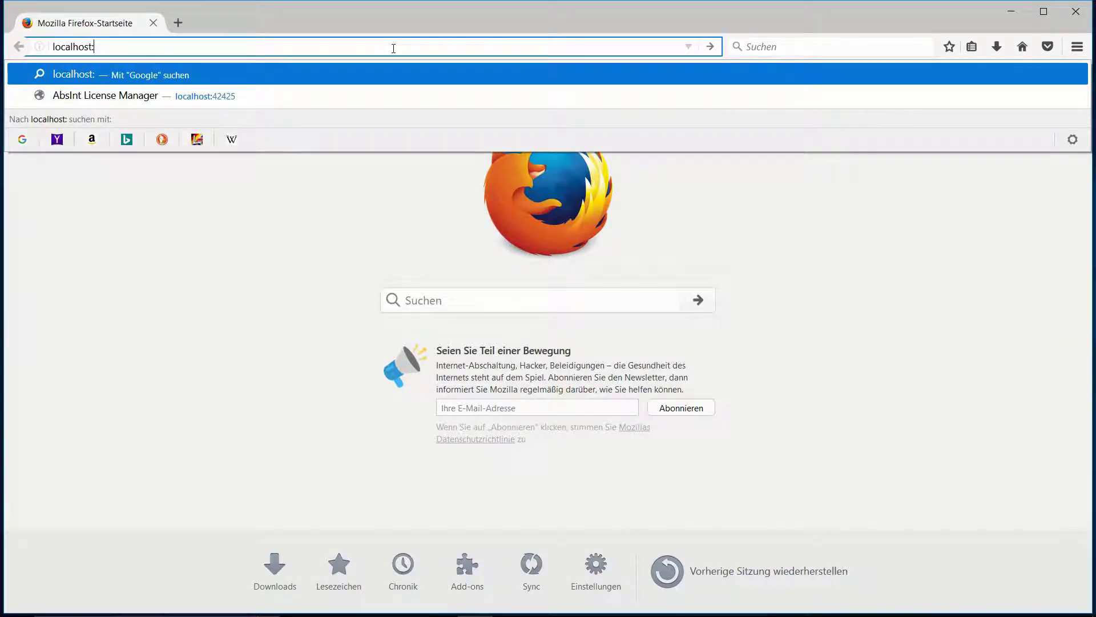
pyautogui.write('42')
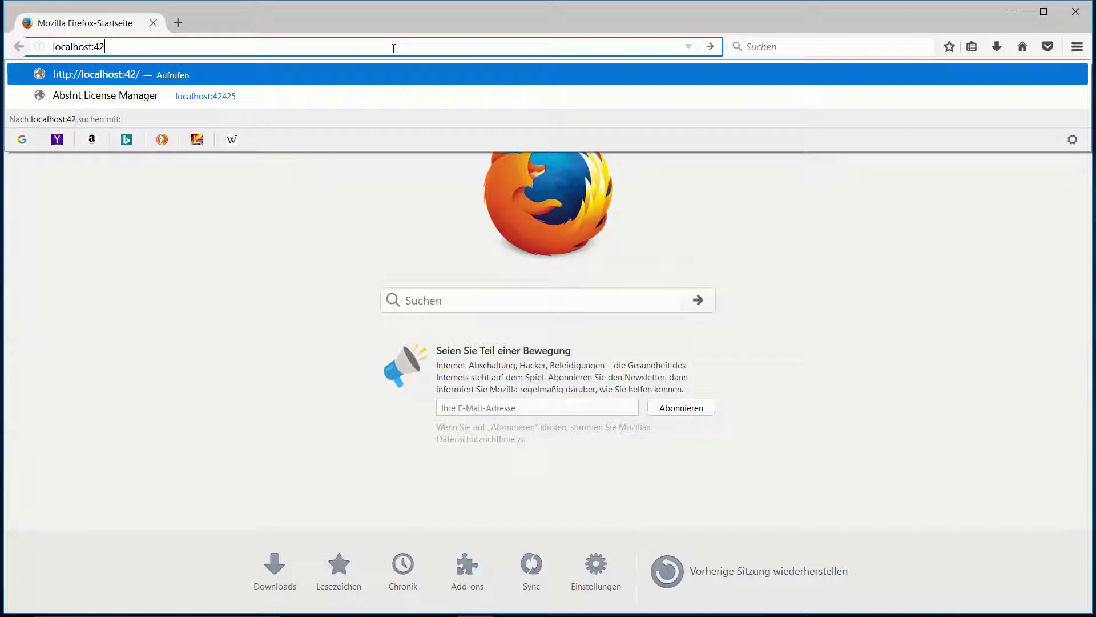
pyautogui.write('425')
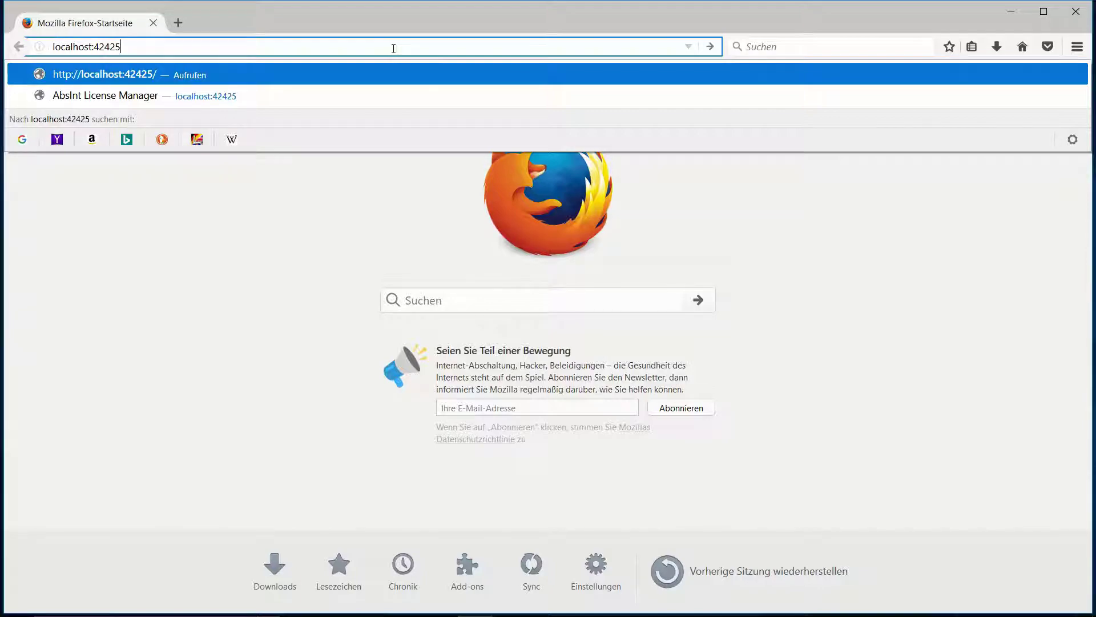
pyautogui.press('Return')
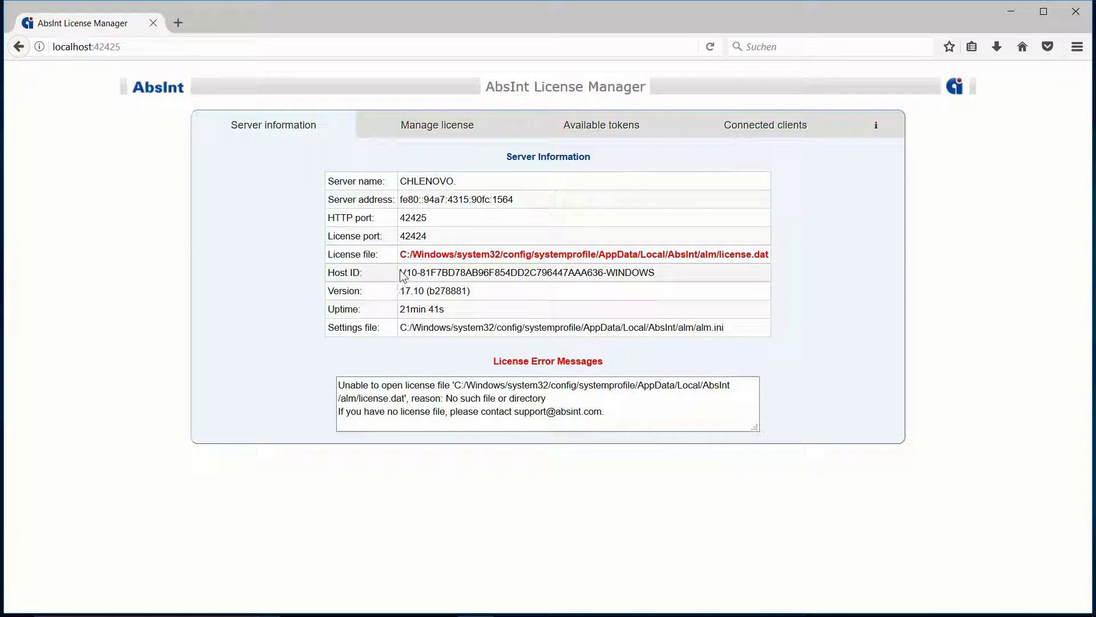
# - Examine the host ID and the license file path in the server information
pyautogui.moveTo(401, 273); pyautogui.dragTo(701, 280)
pyautogui.click(700, 279)
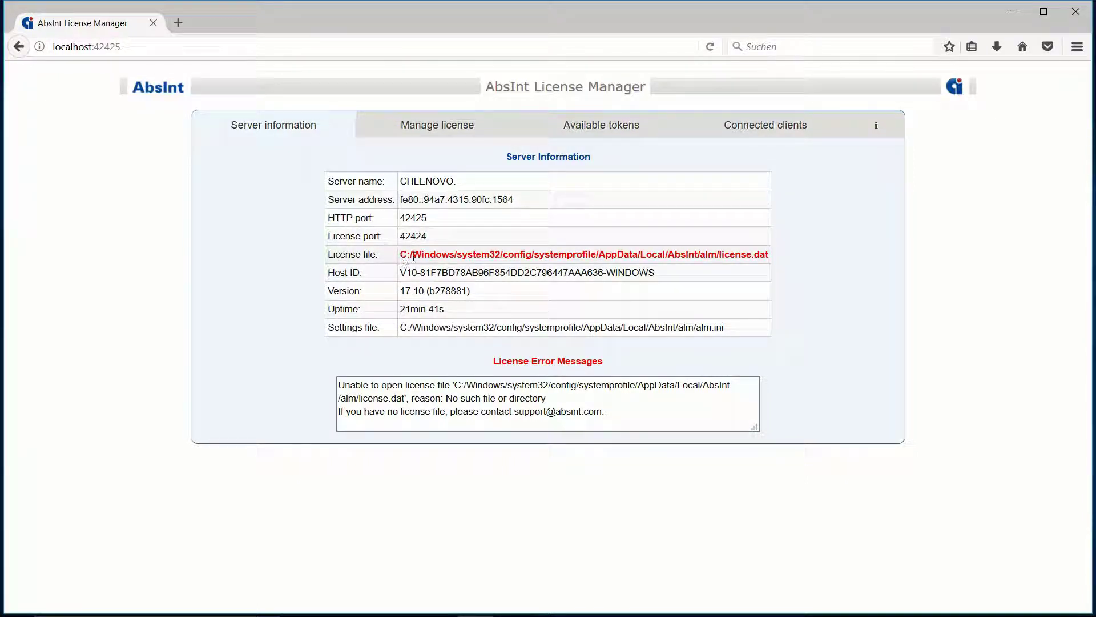
pyautogui.moveTo(401, 256); pyautogui.dragTo(817, 266)
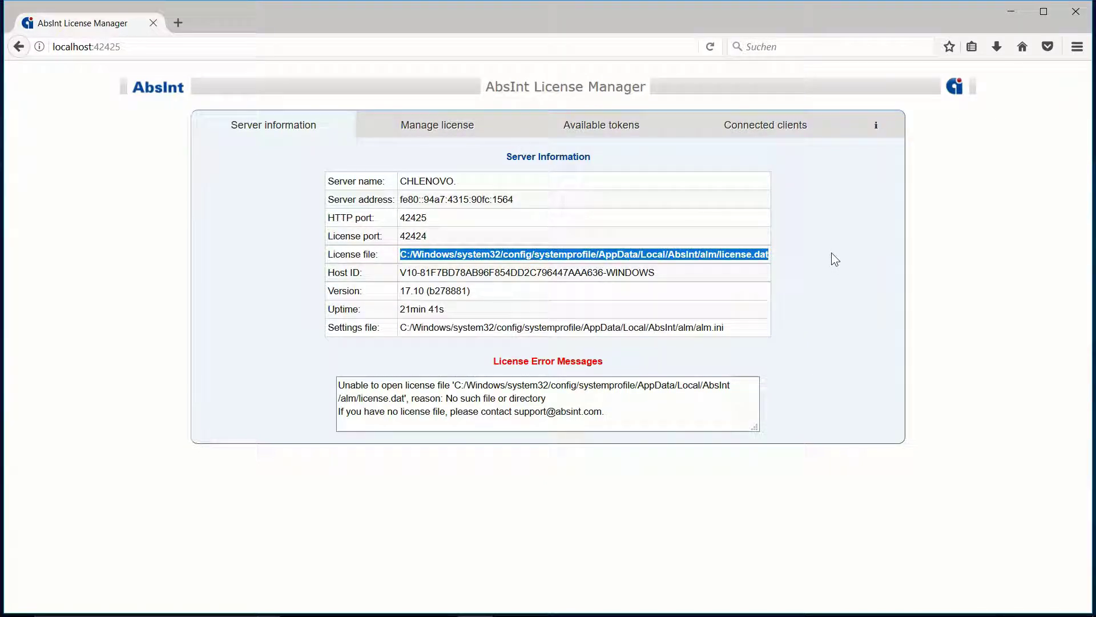
pyautogui.click(815, 254)
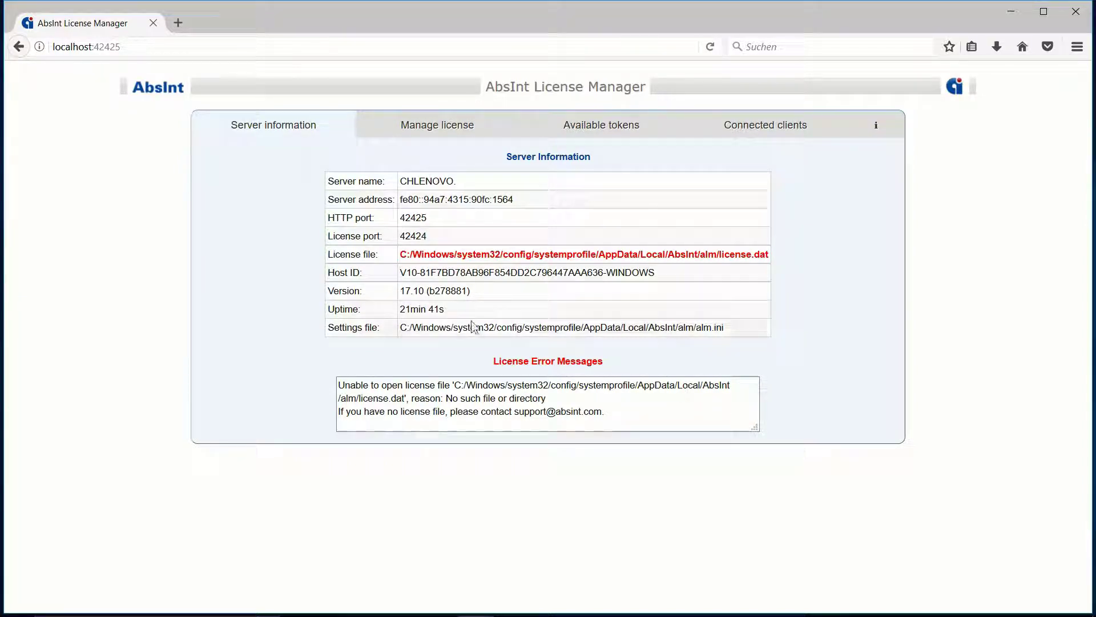
# - Copy the server's host ID and highlight the support contact address in the license error message
pyautogui.moveTo(400, 272); pyautogui.dragTo(674, 272)
pyautogui.hotkey('ctrl', 'c')
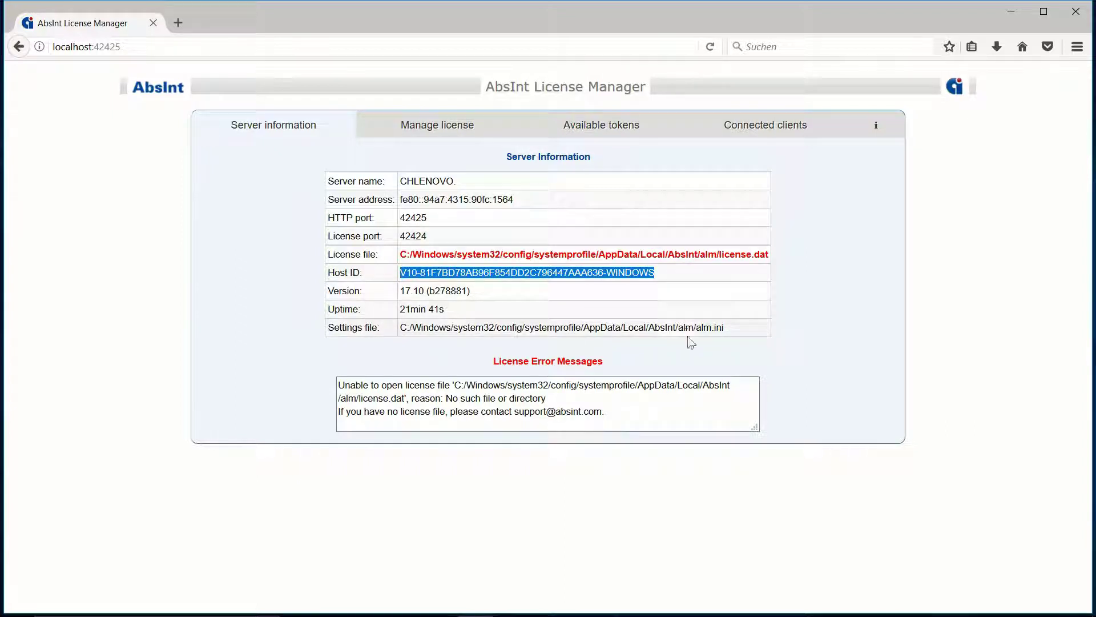
pyautogui.moveTo(515, 412); pyautogui.dragTo(618, 414)
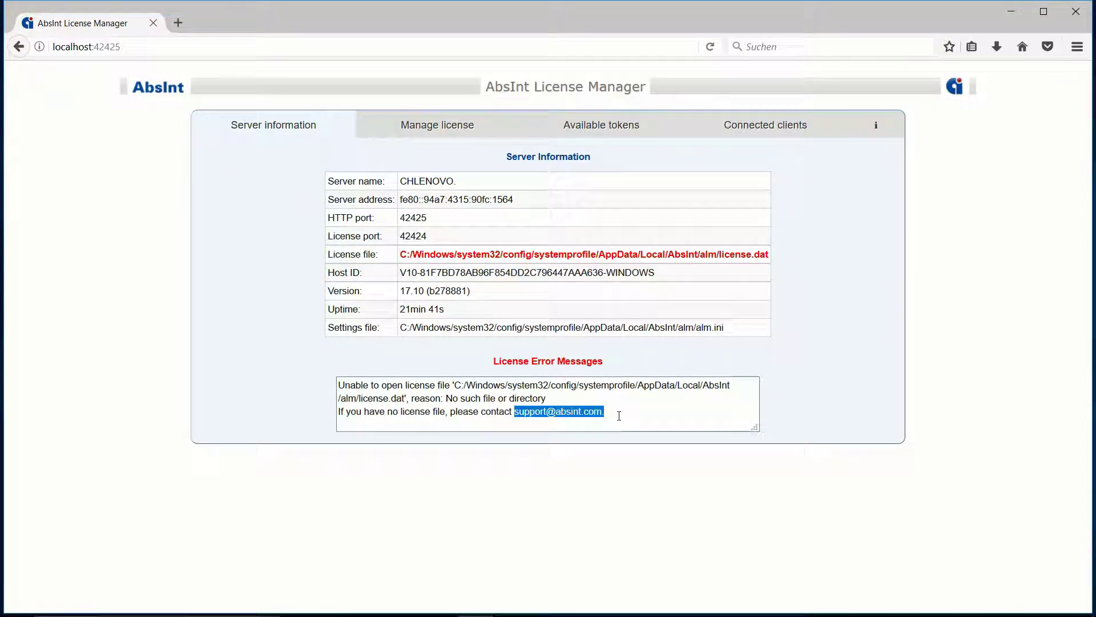
# - Switch to the Outlook message "Request License Server Key", paste the host ID below the HostID sentence and send the request
pyautogui.moveTo(577, 614)
pyautogui.moveTo(523, 604)
pyautogui.click(570, 539)
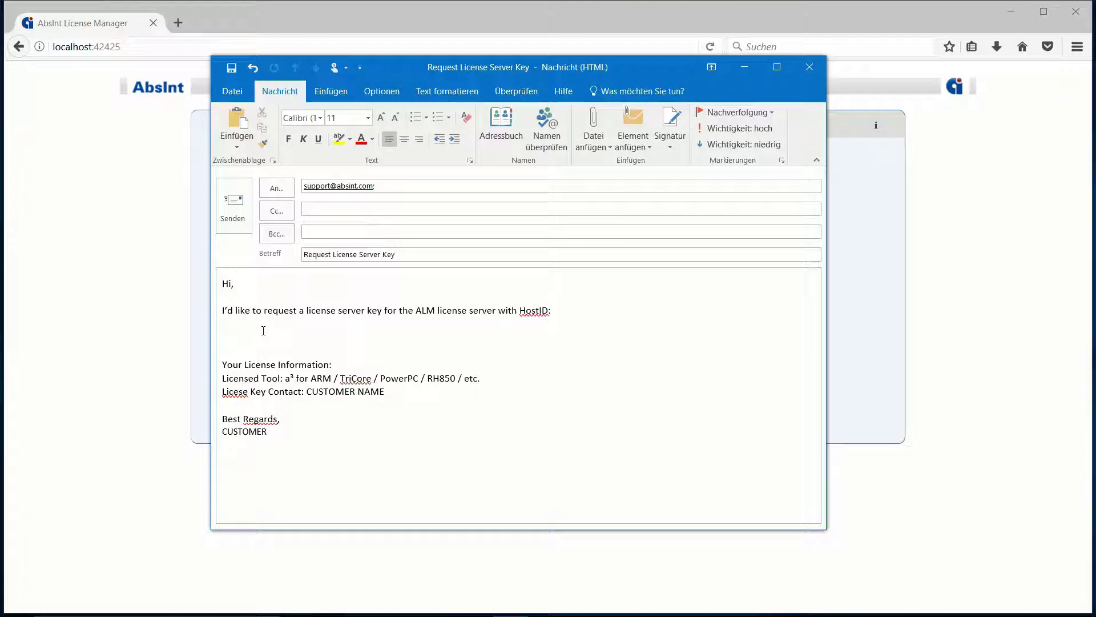
pyautogui.click(263, 331)
pyautogui.hotkey('ctrl', 'v')
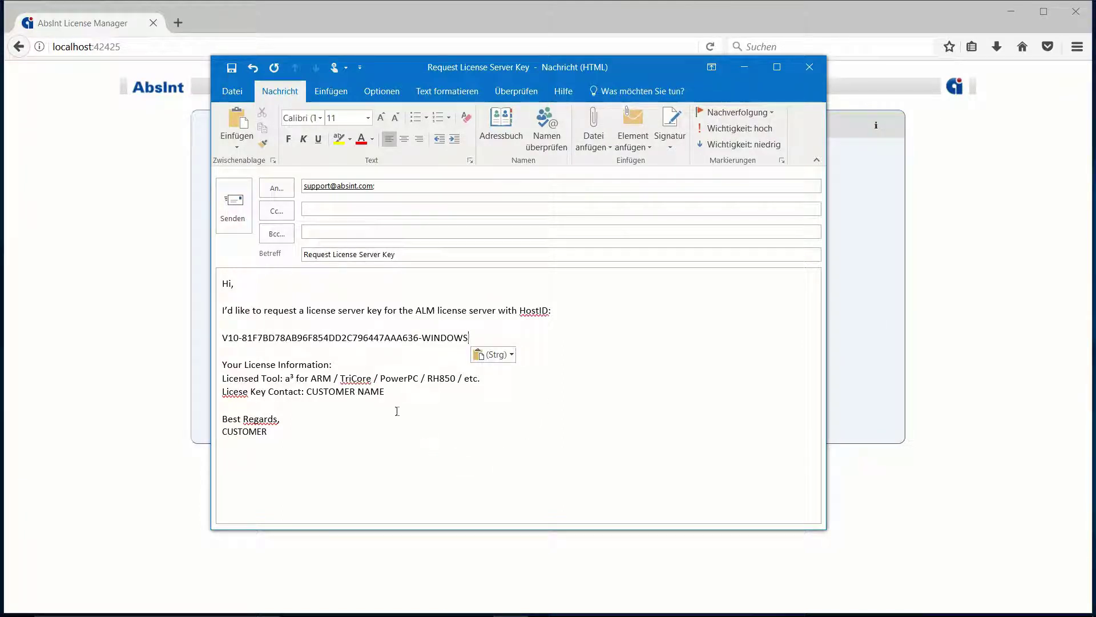
pyautogui.click(348, 367)
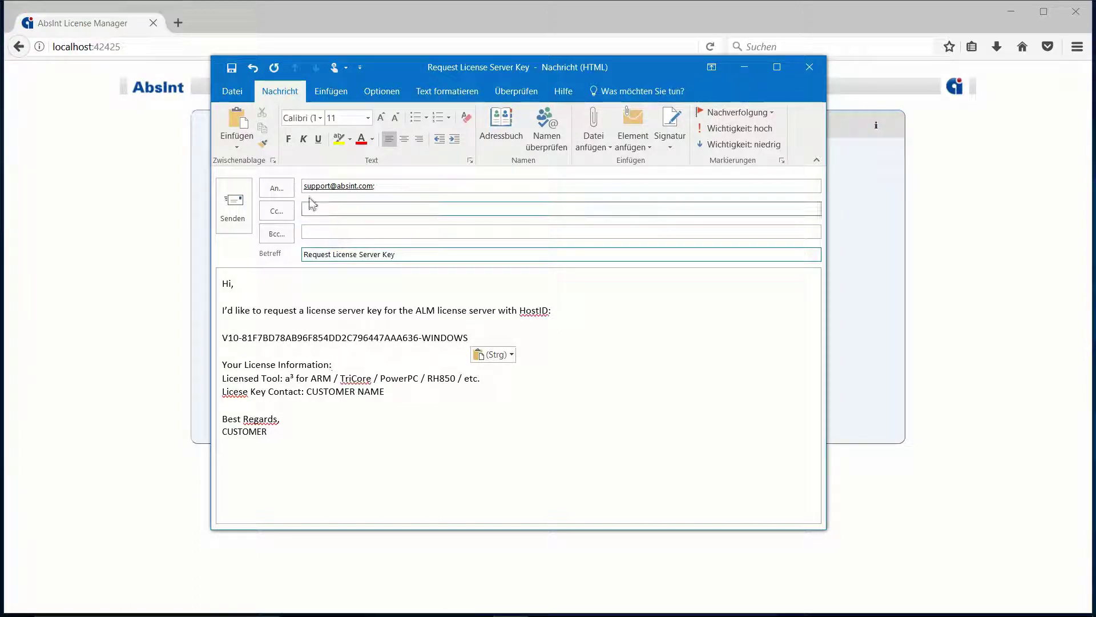
pyautogui.click(234, 208)
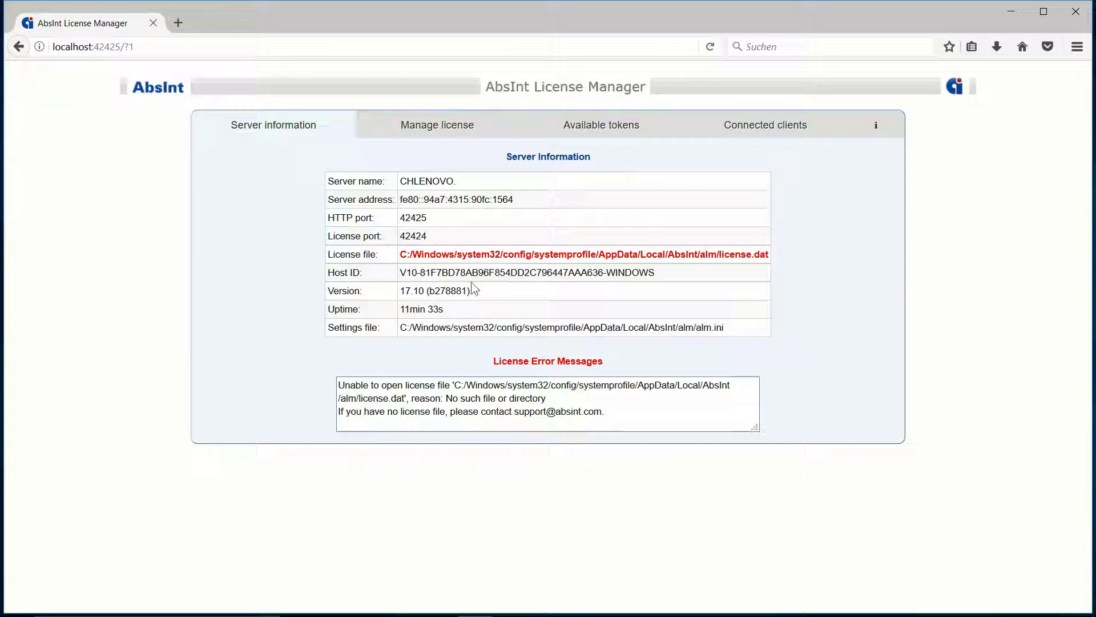
# - Choose license.dat from the Downloads folder as the license file to upload in the license management page
pyautogui.click(441, 138)
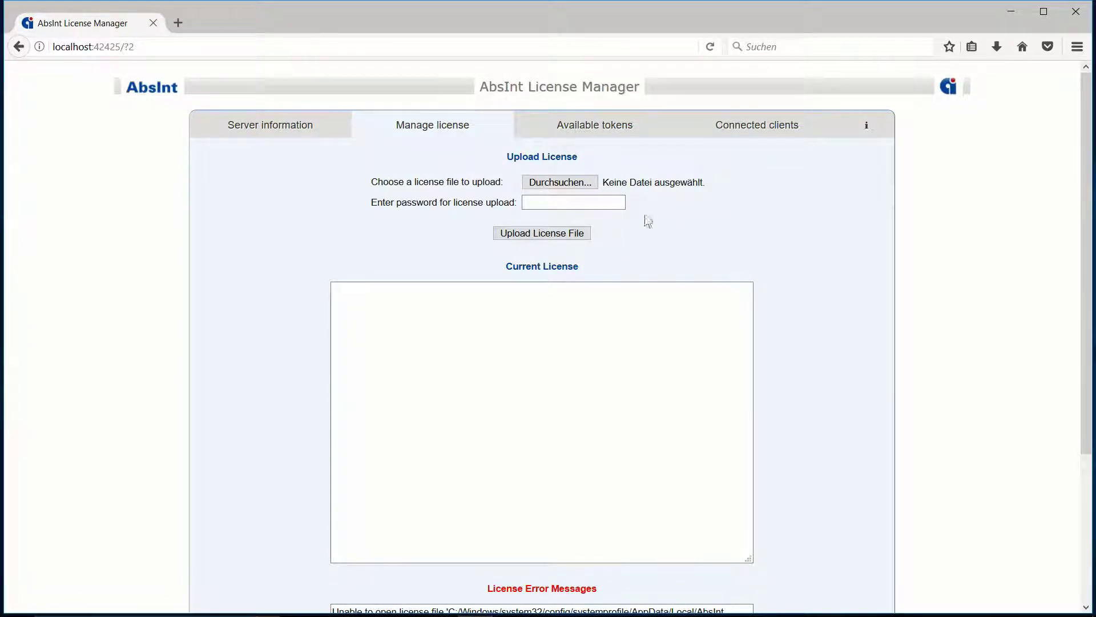
pyautogui.click(571, 185)
pyautogui.click(180, 118)
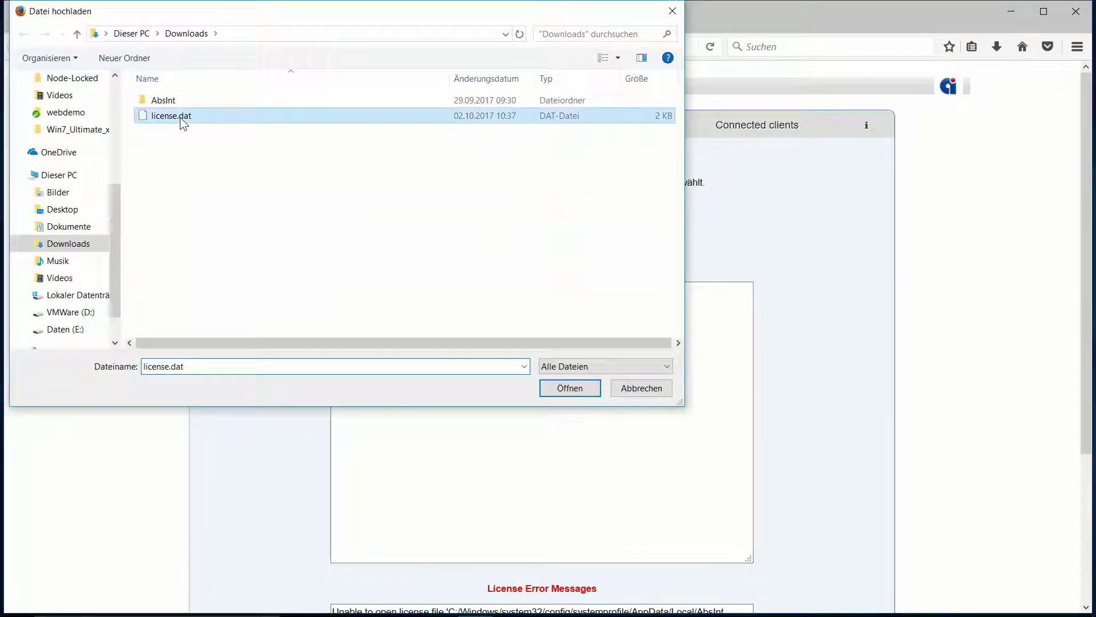
pyautogui.doubleClick(180, 118)
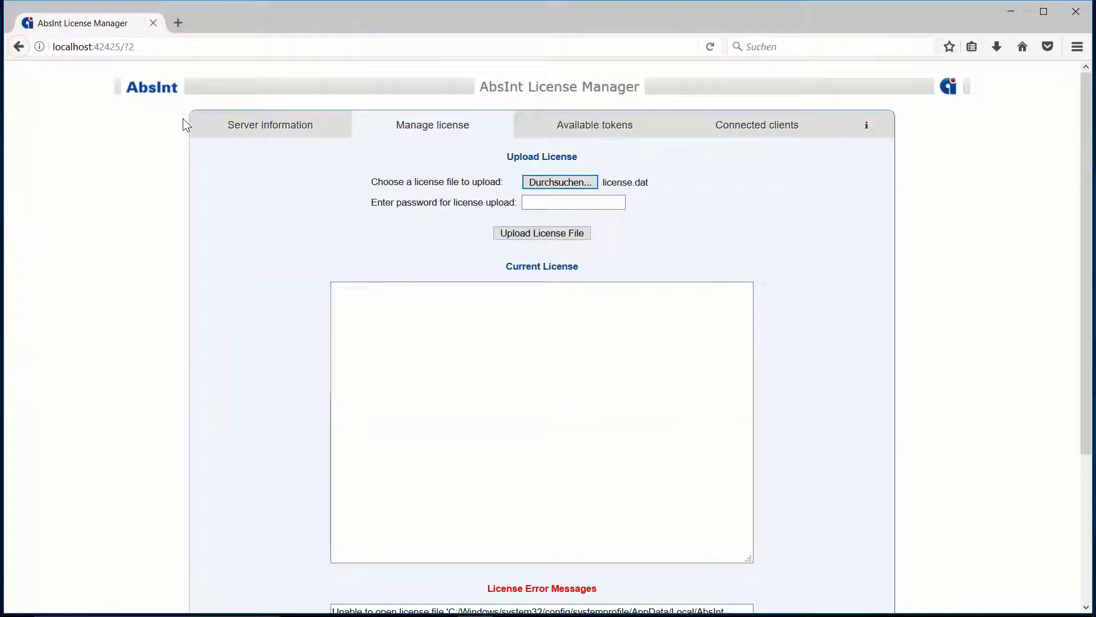
# - Look up the default upload password in the PowerPoint slides and review the password change section of the license management page
pyautogui.click(561, 203)
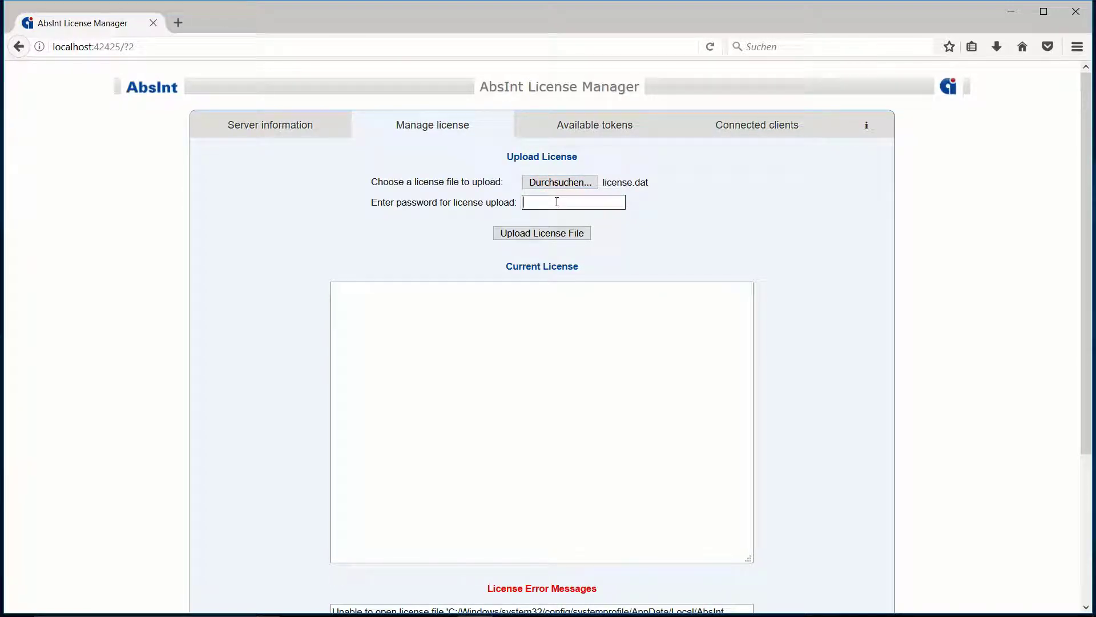
pyautogui.hotkey('alt', 'Tab')
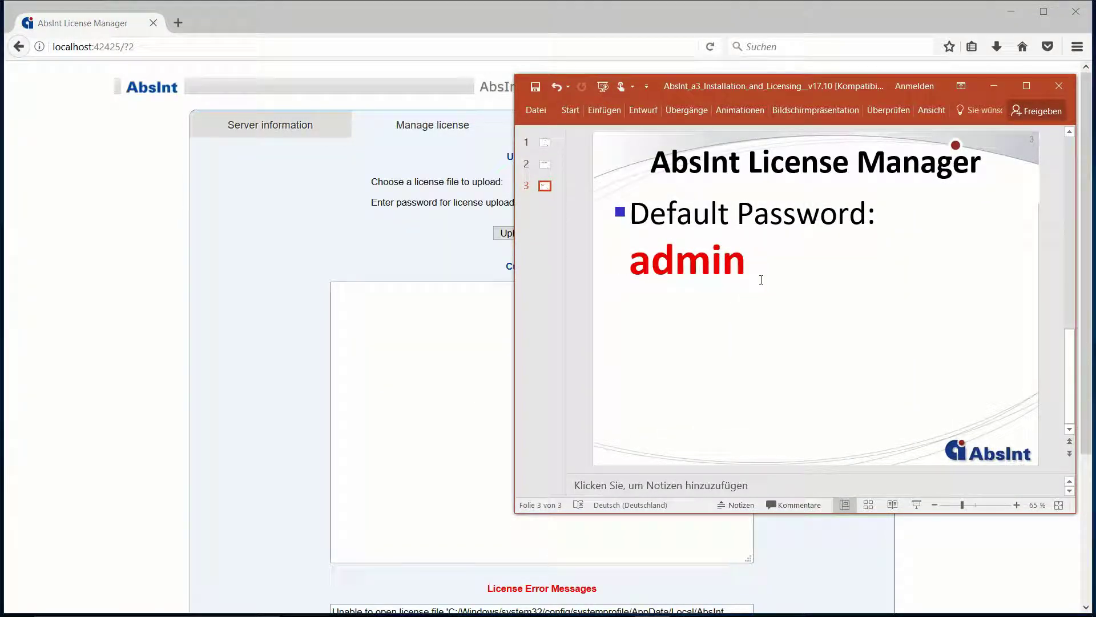
pyautogui.click(587, 25)
pyautogui.scroll(-1, 775, 321)
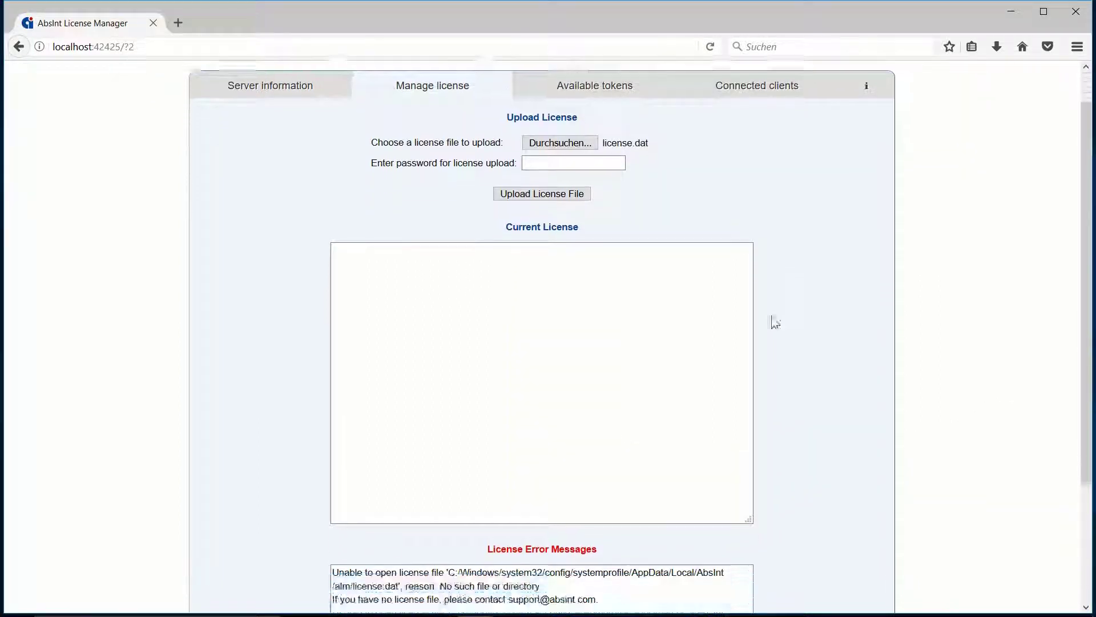
pyautogui.scroll(-3, 775, 321)
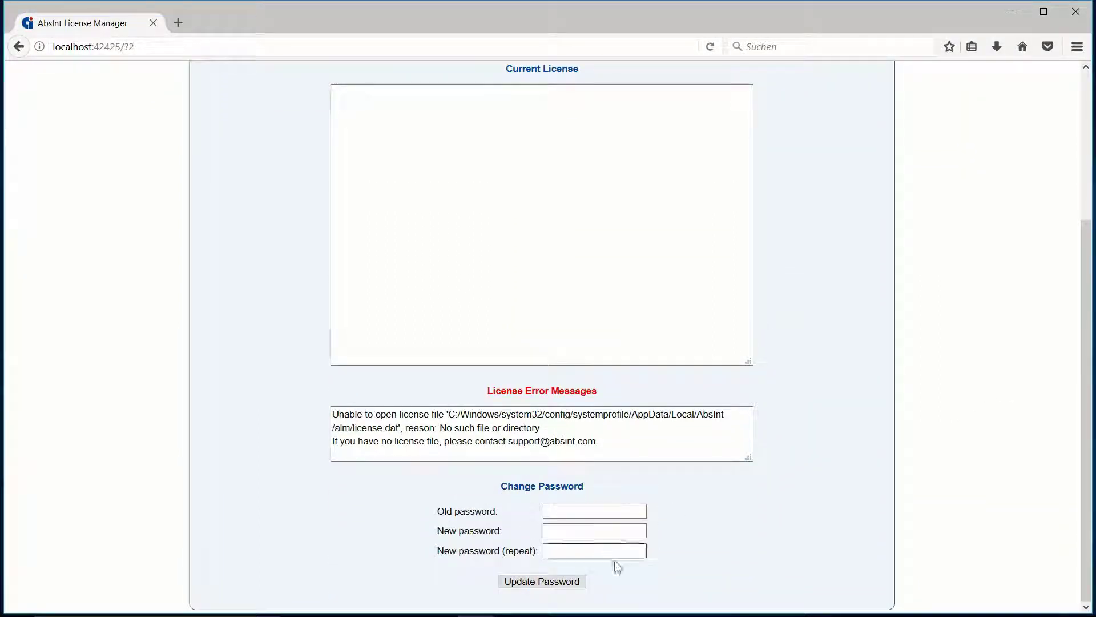
pyautogui.scroll(4, 648, 560)
# - Enter the license upload password, upload the license file and decline saving the password in the browser
pyautogui.click(564, 204)
pyautogui.write('•••••')
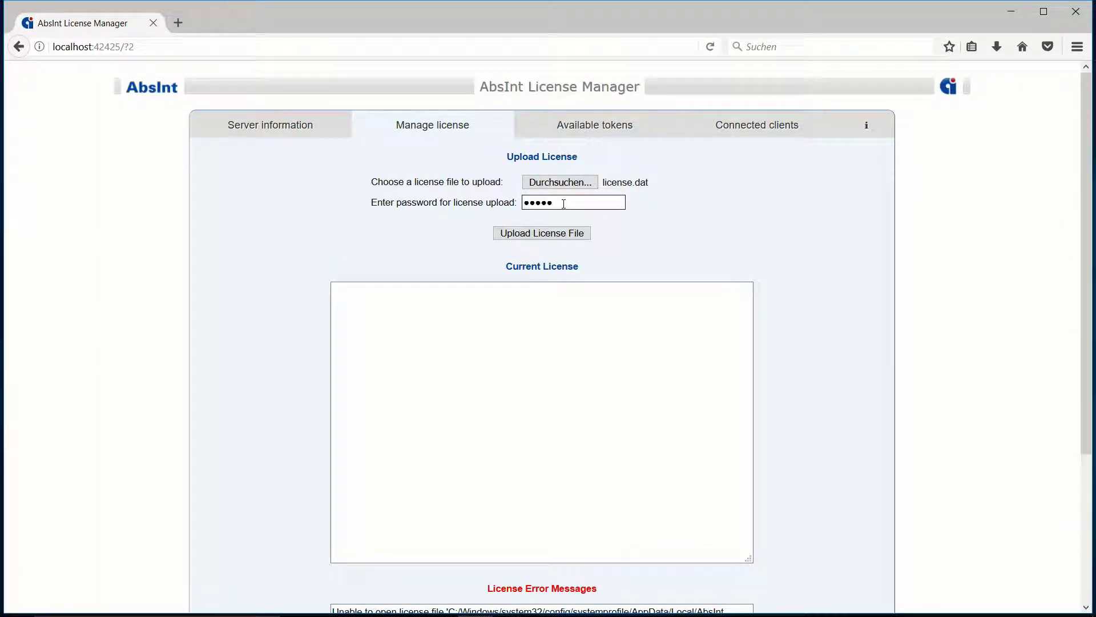
pyautogui.click(561, 232)
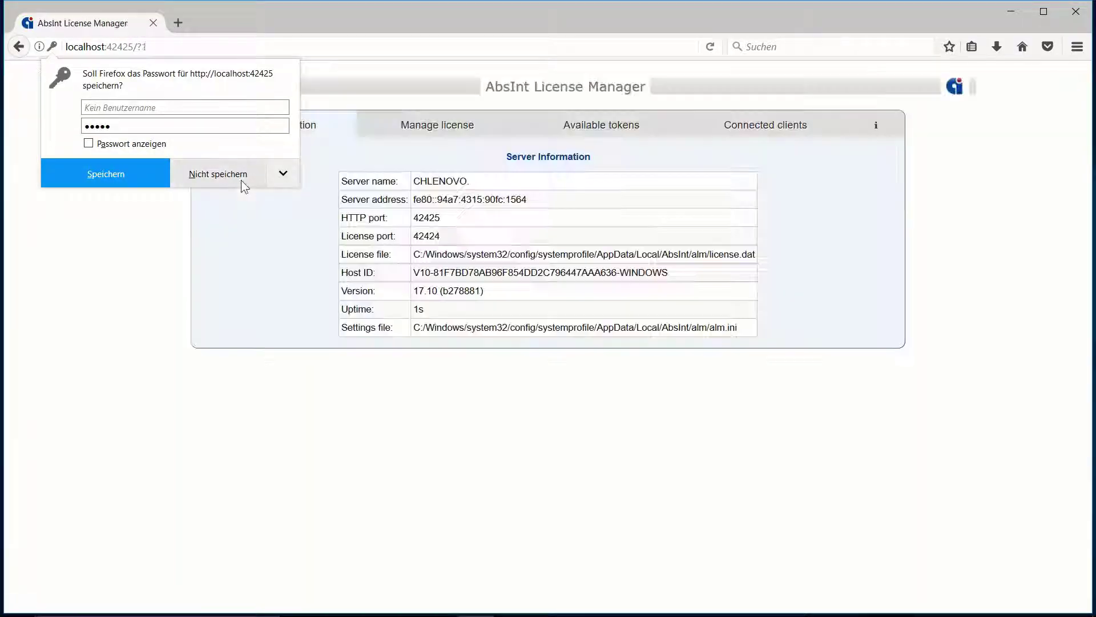
pyautogui.click(242, 181)
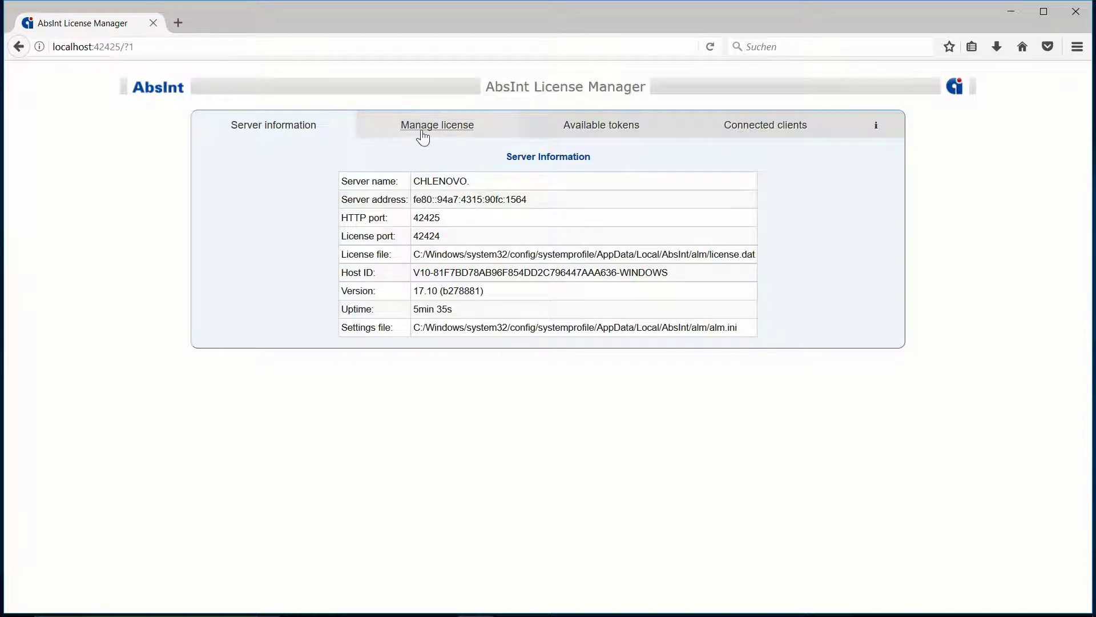
# - Review the current license in the license management page and return to the server information
pyautogui.click(440, 132)
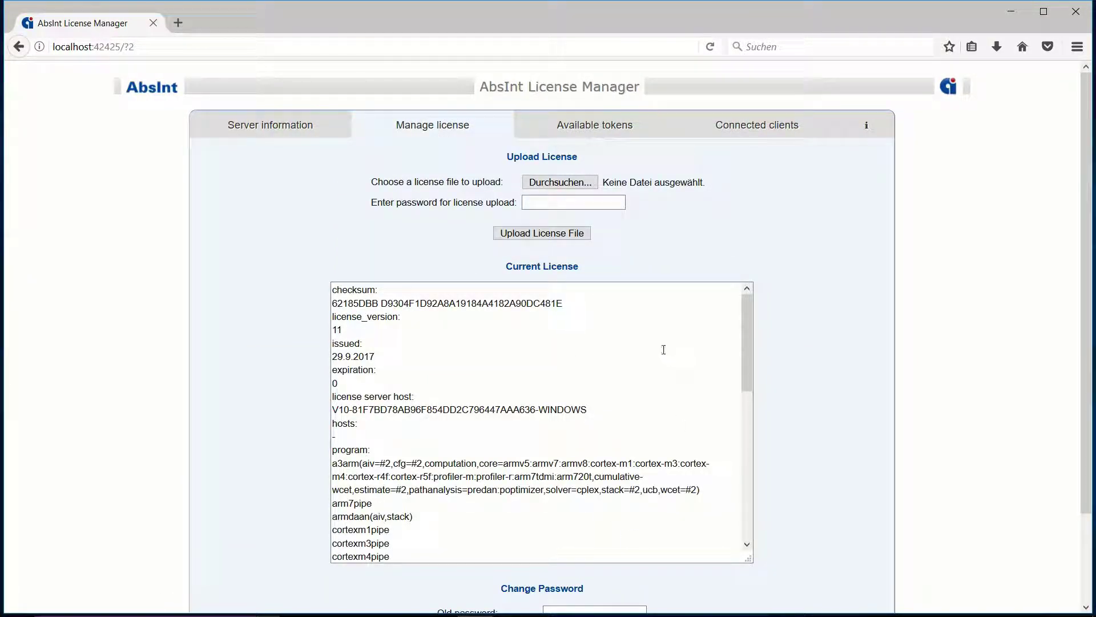
pyautogui.click(286, 130)
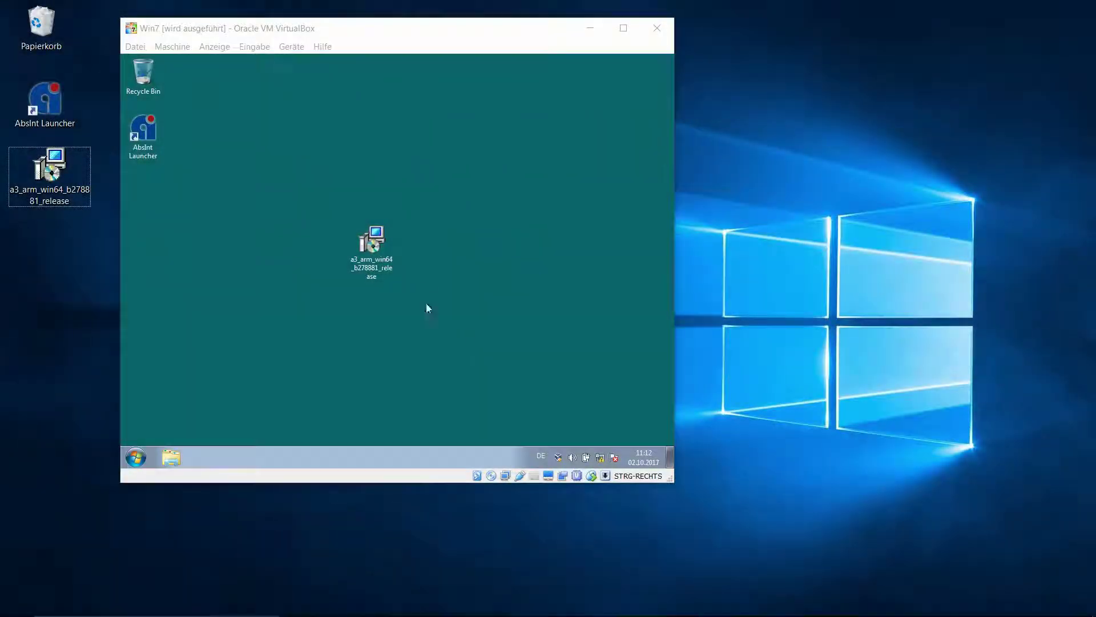
# - Switch to the Win7 virtual machine, run the a3_arm_win64_b278881_release installer with permission to make changes, and accept its license agreement
pyautogui.click(374, 251)
pyautogui.doubleClick(375, 251)
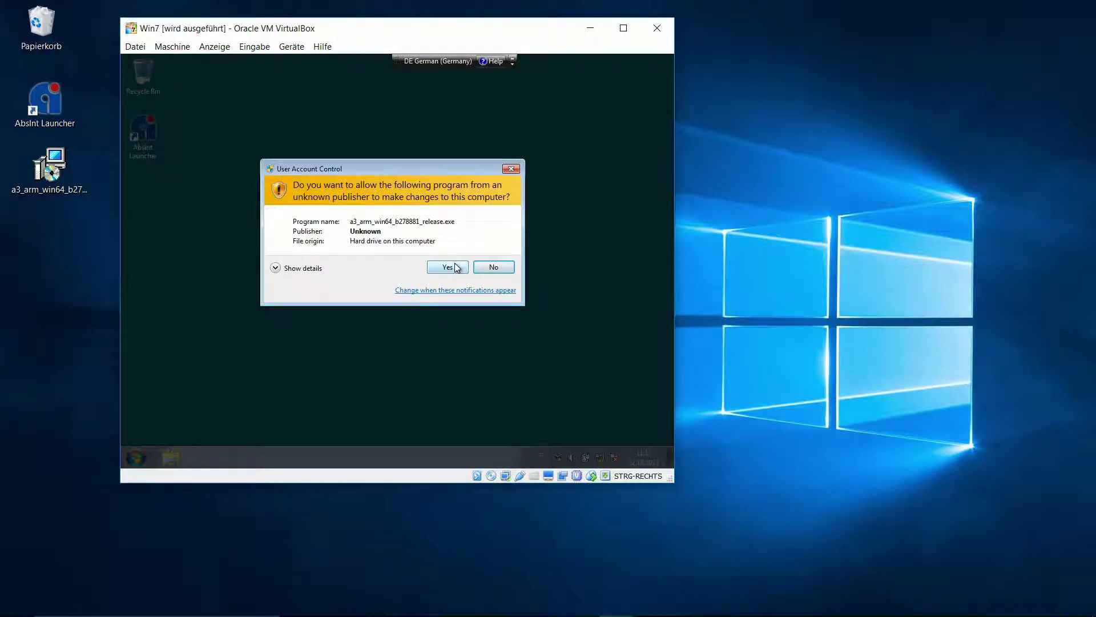
pyautogui.click(457, 267)
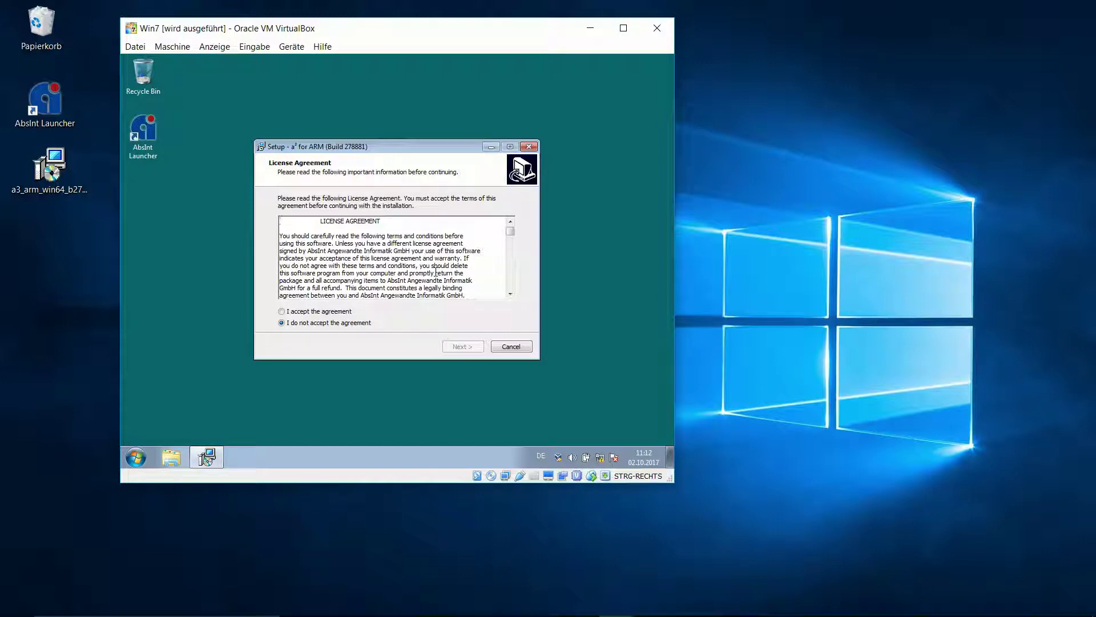
pyautogui.click(334, 312)
pyautogui.click(474, 349)
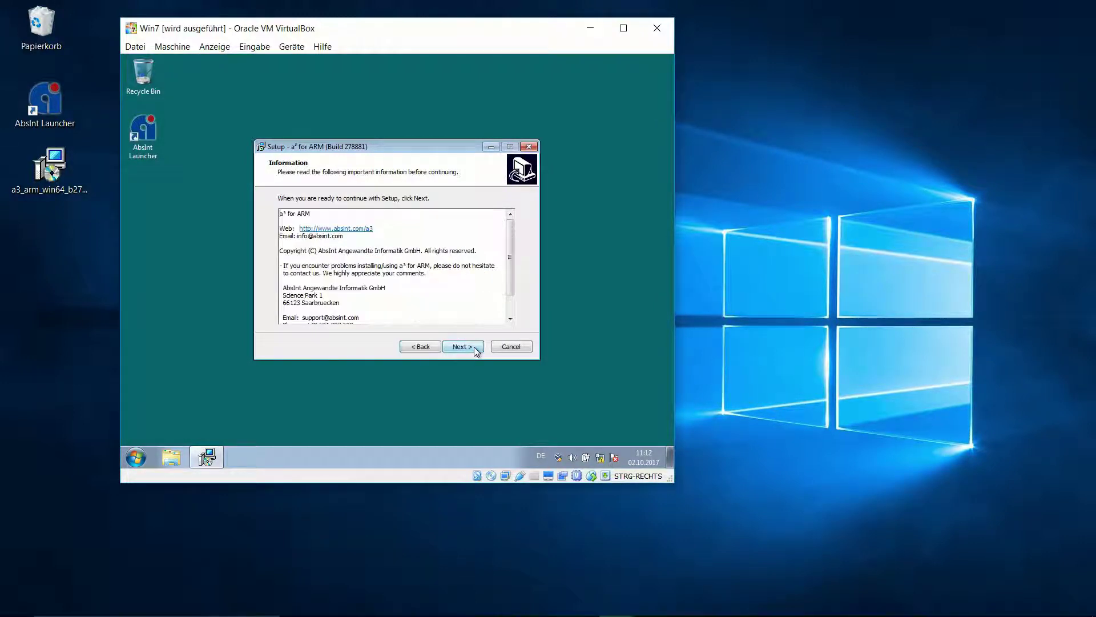
# - Install a³ for ARM with the Visual C++ Redistributable but without AbsInt License Manager, including the desktop icon and system path update
pyautogui.click(461, 347)
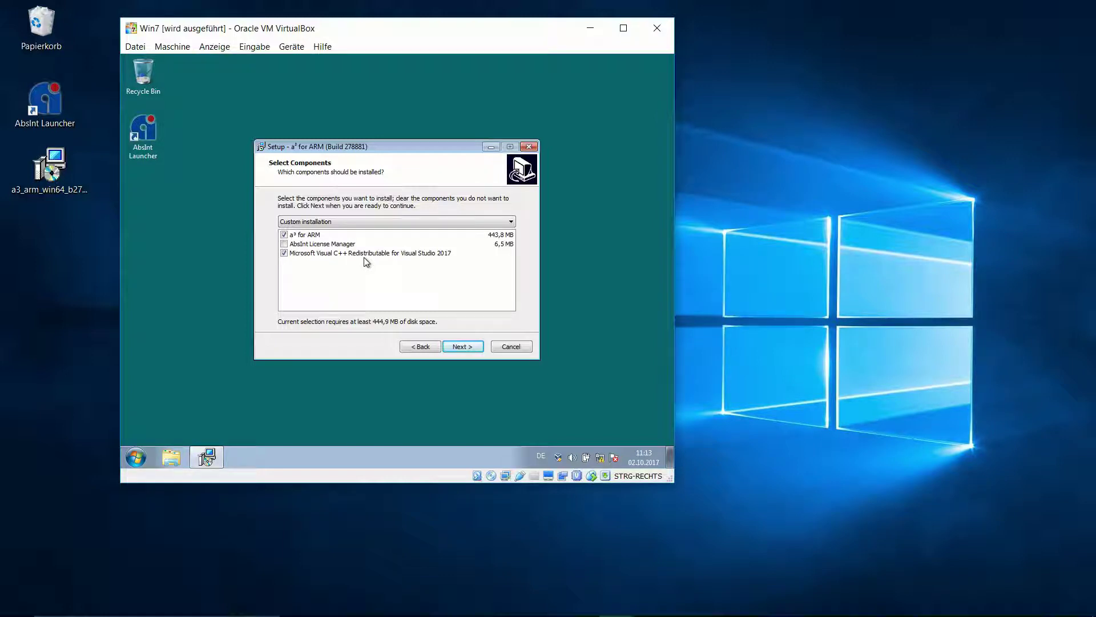
pyautogui.click(469, 351)
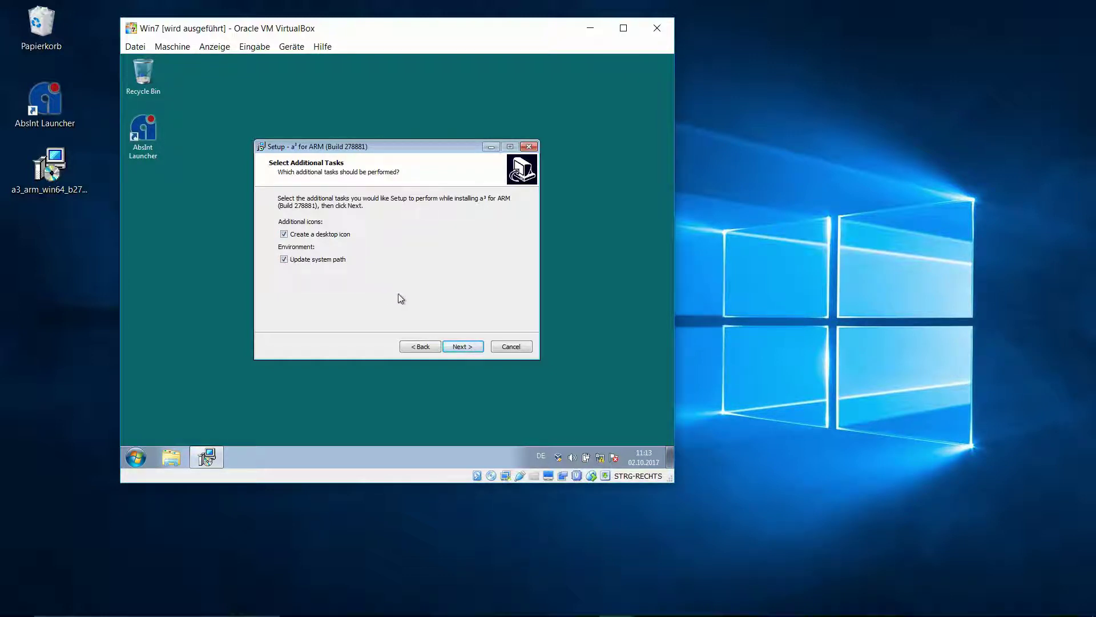
pyautogui.click(465, 346)
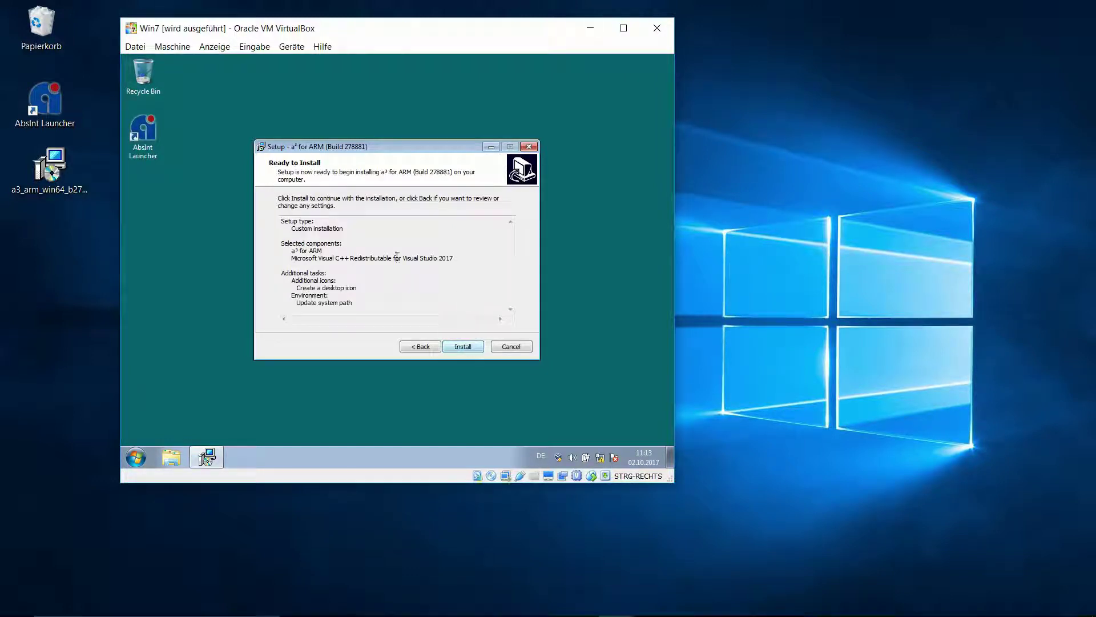
pyautogui.click(467, 350)
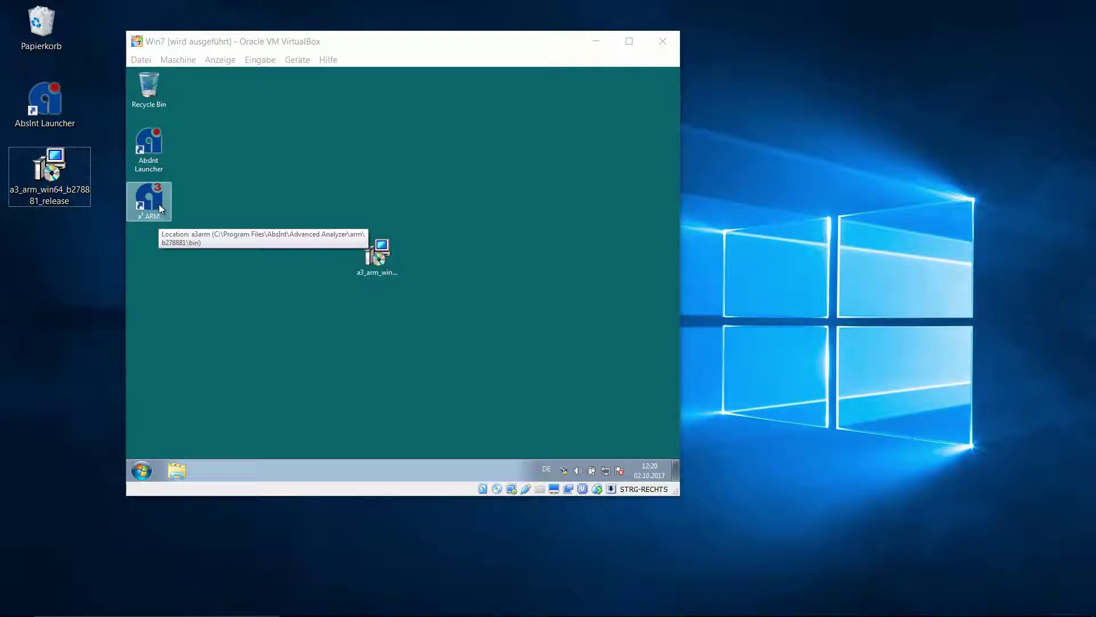
# - Launch a³ for ARM, connect it to the license server CHLENOVO.absint.com on port 42424 and close the license dialog
pyautogui.doubleClick(160, 202)
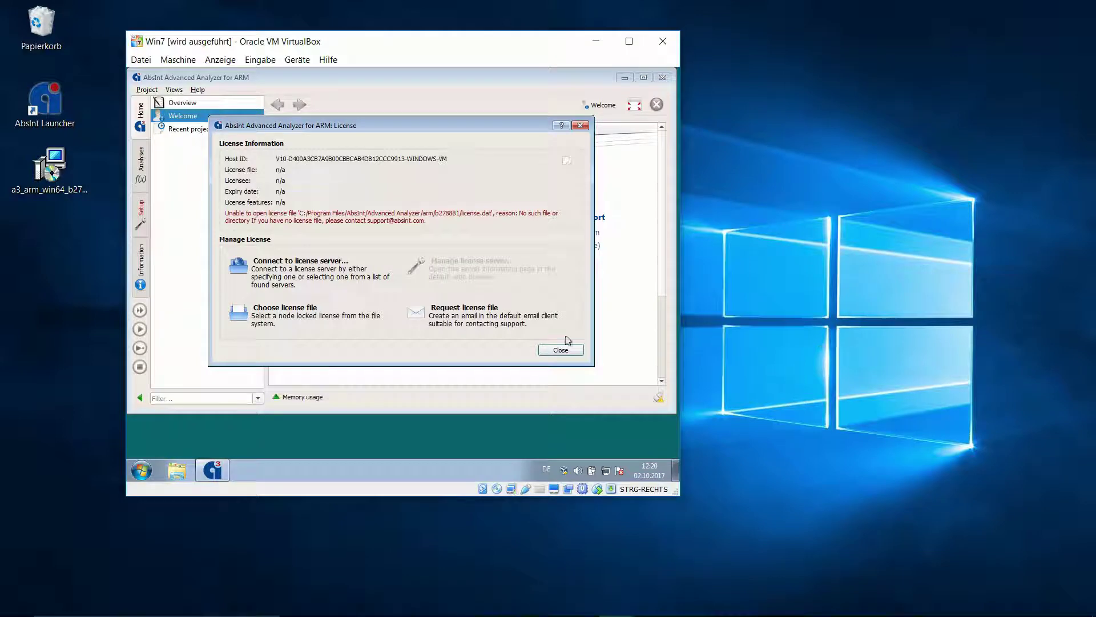
pyautogui.click(329, 288)
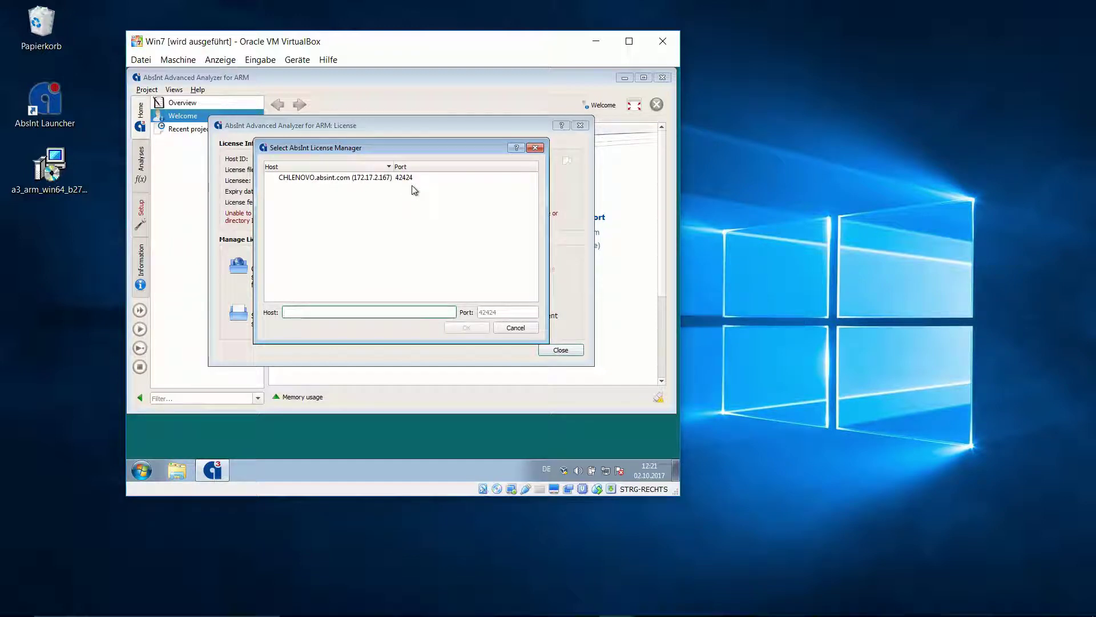
pyautogui.doubleClick(365, 178)
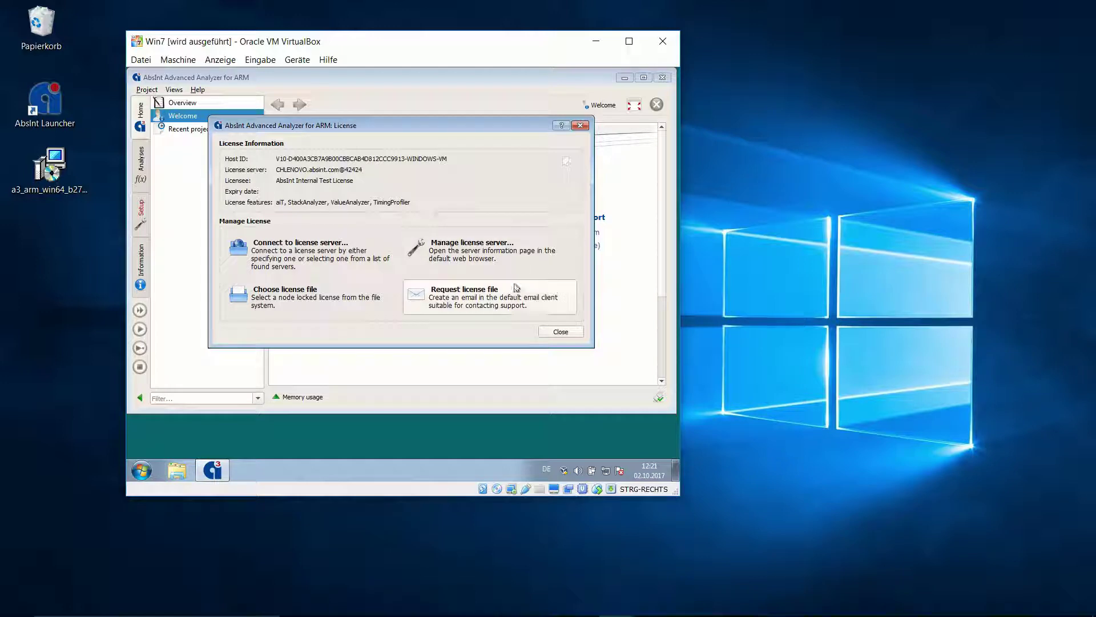
pyautogui.click(563, 331)
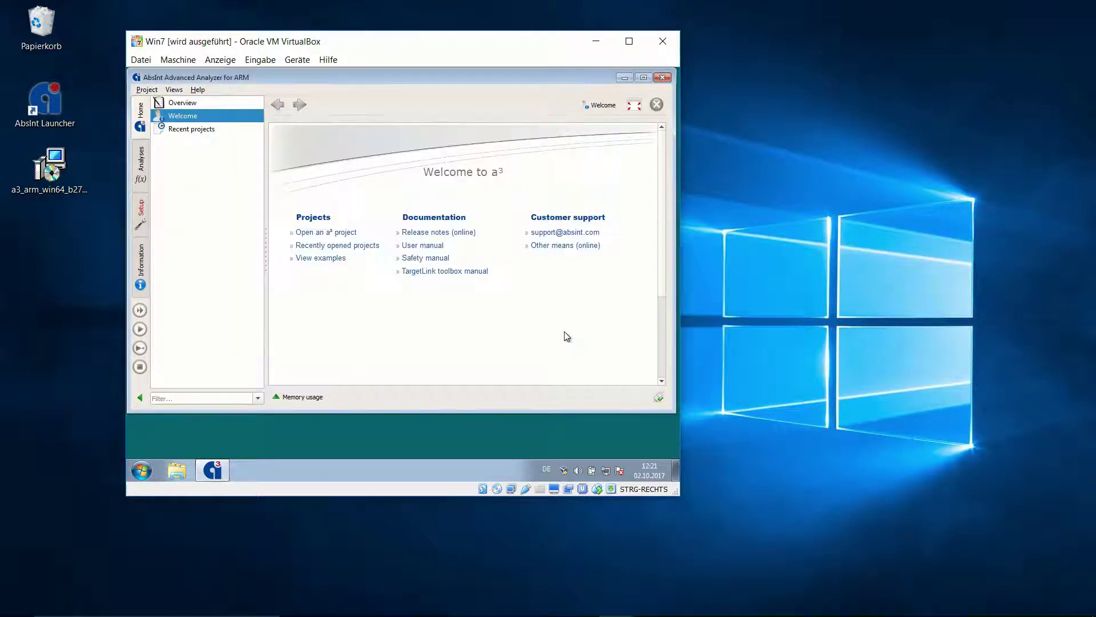